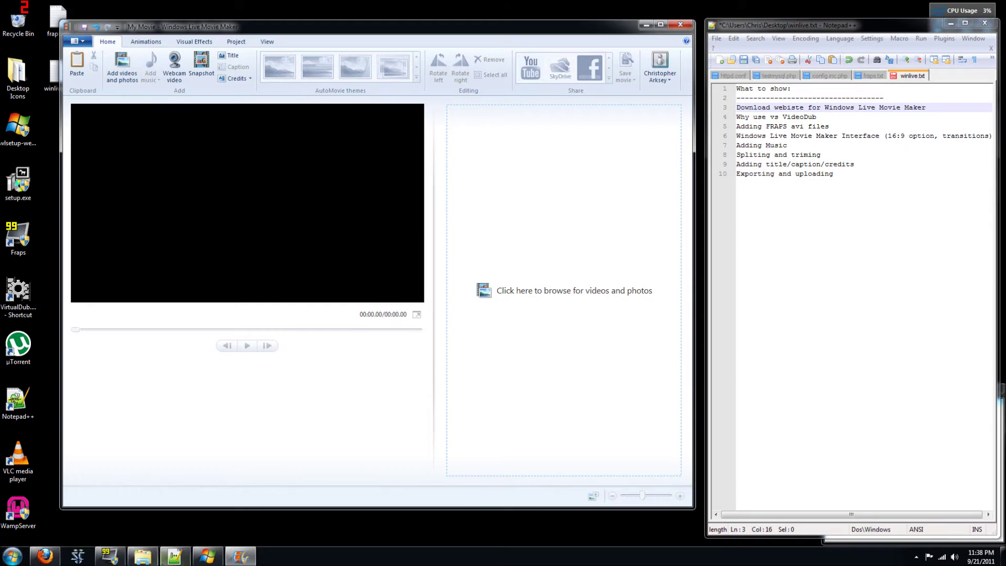
Switch from the empty Movie Maker project to the Firefox window showing Google
click(45, 555)
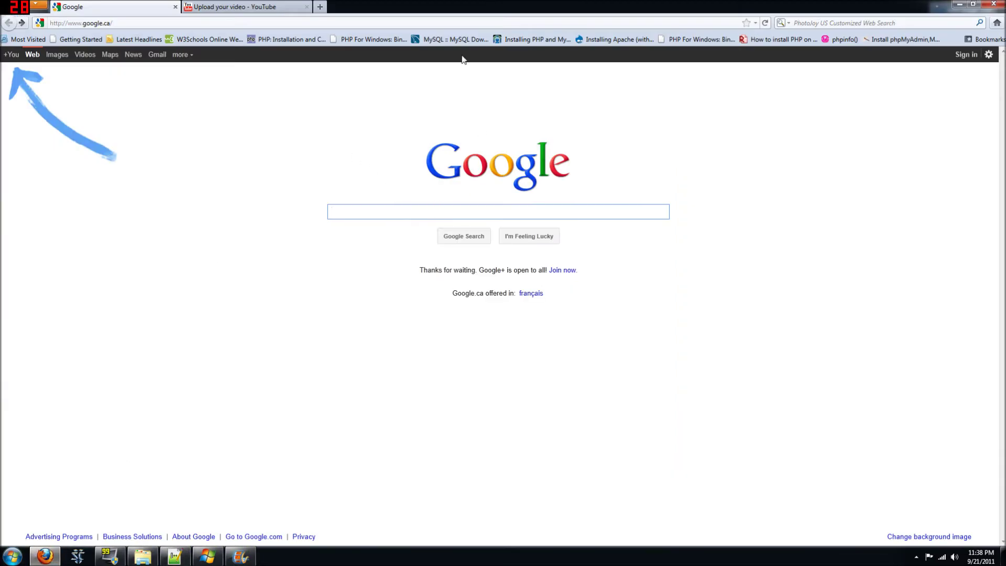
Search Google for 'windows live essentials windows 7' and open the Windows Live Essentials 2011 page
text(wi)
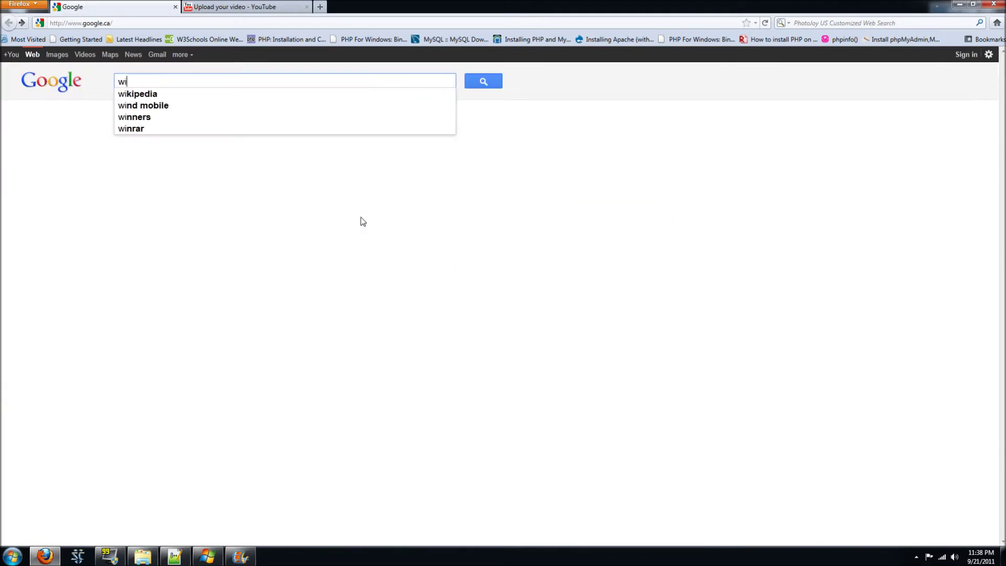
text(ndows live essentials)
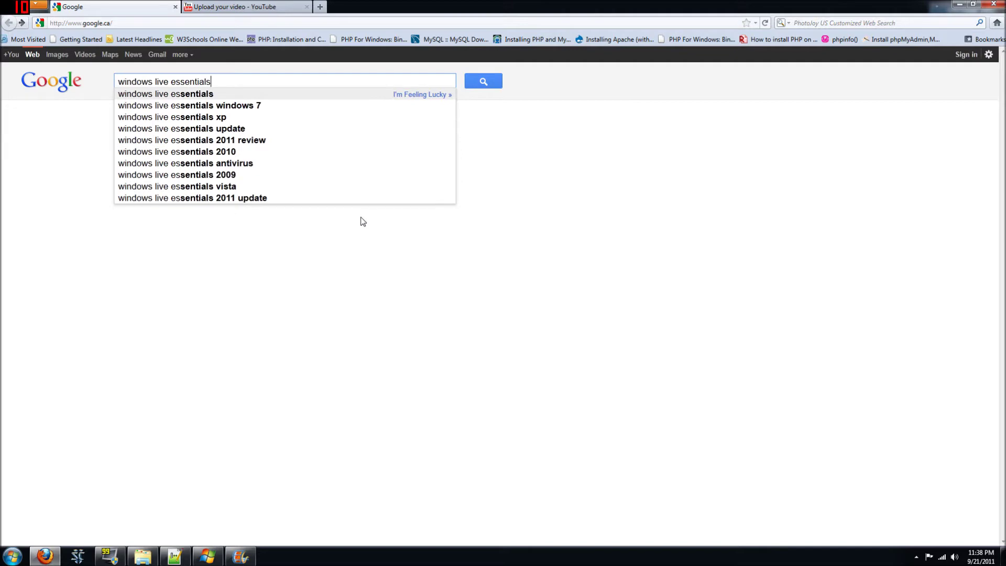
key(Down)
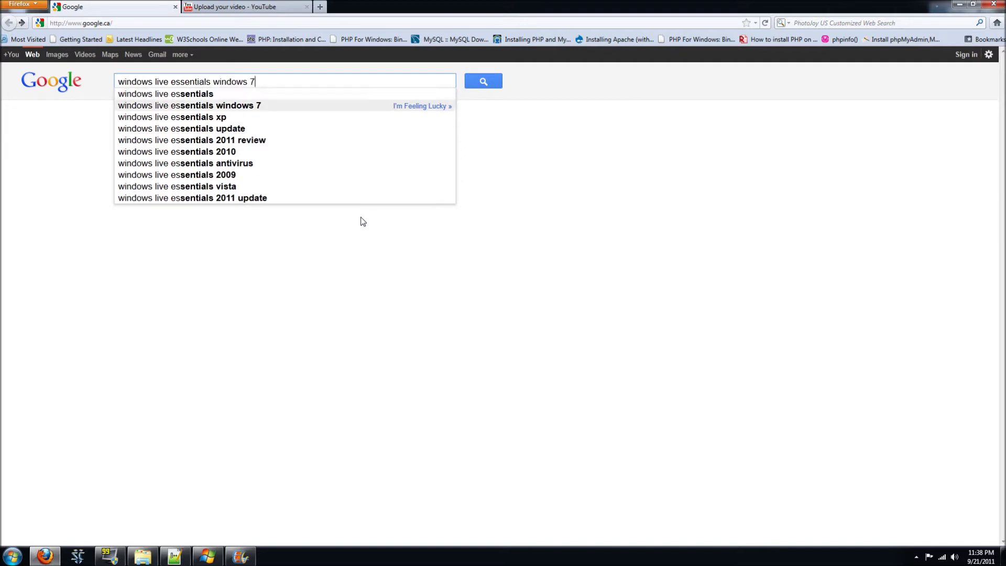
key(Return)
click(321, 152)
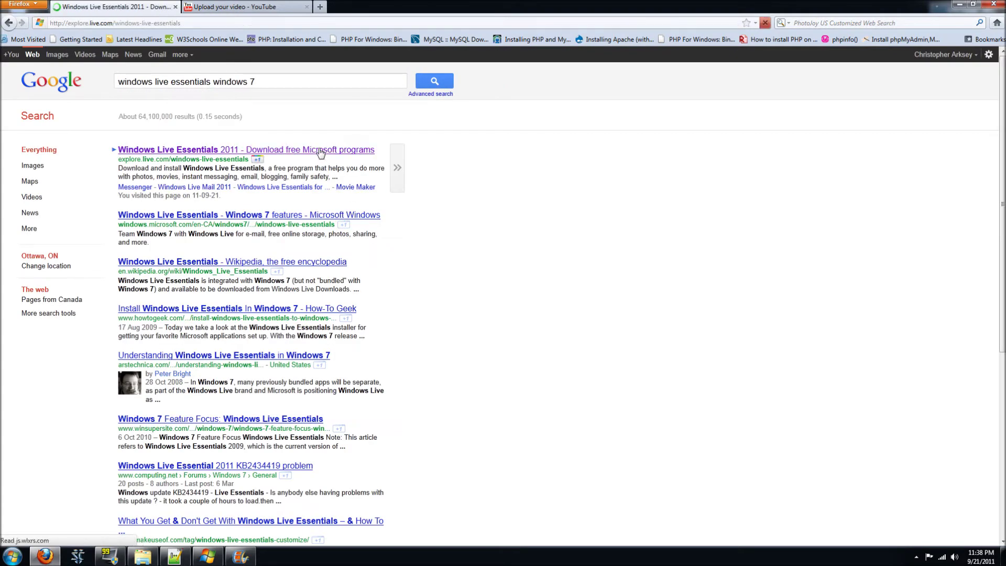
Highlight the Movie Maker description on the page, then scroll through it
drag(559, 428, 507, 382)
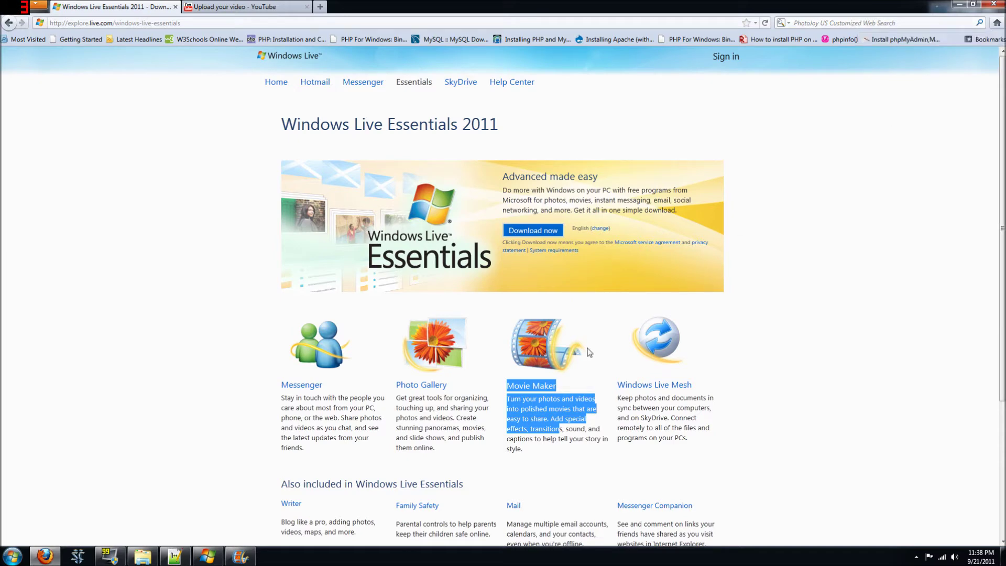
click(559, 428)
scroll(524, 401, down, 2)
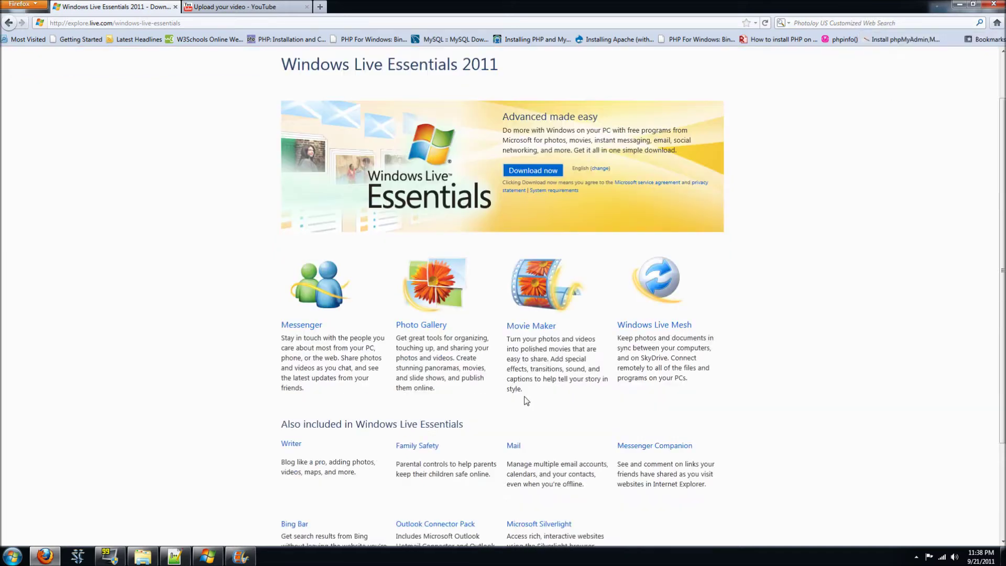
scroll(884, 215, up, 2)
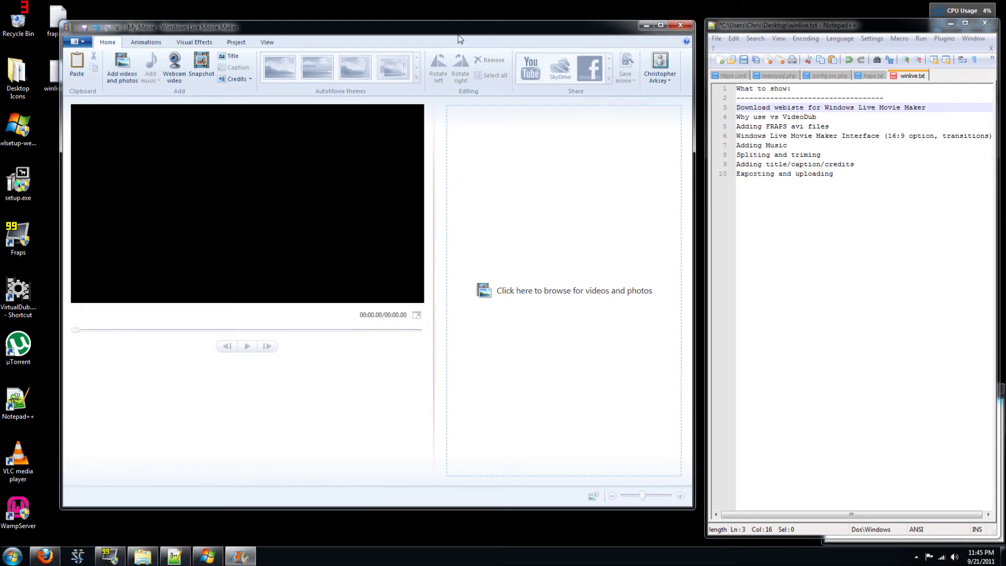
Open the SC2 Live Game Test folder in the Fraps movies window
click(143, 556)
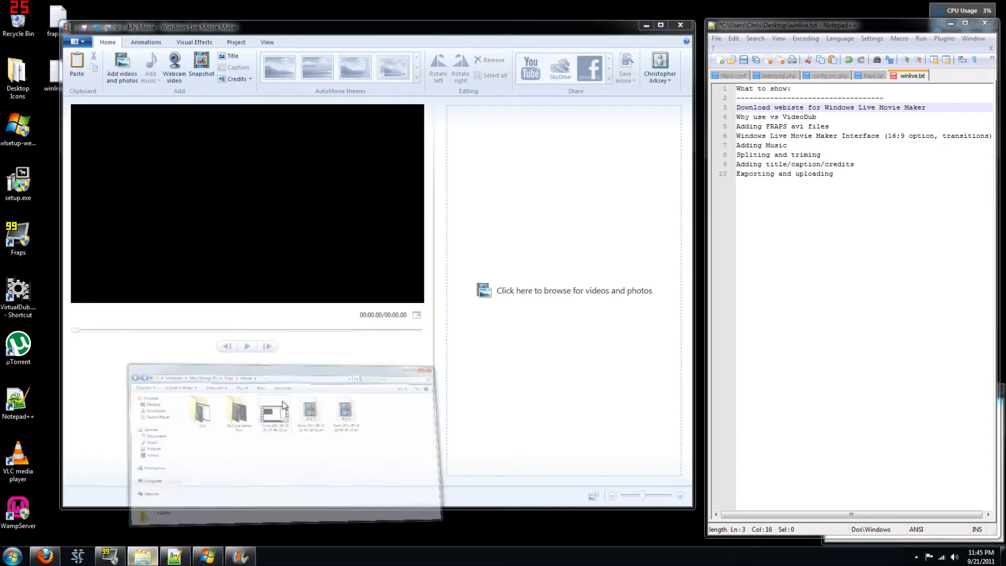
click(313, 322)
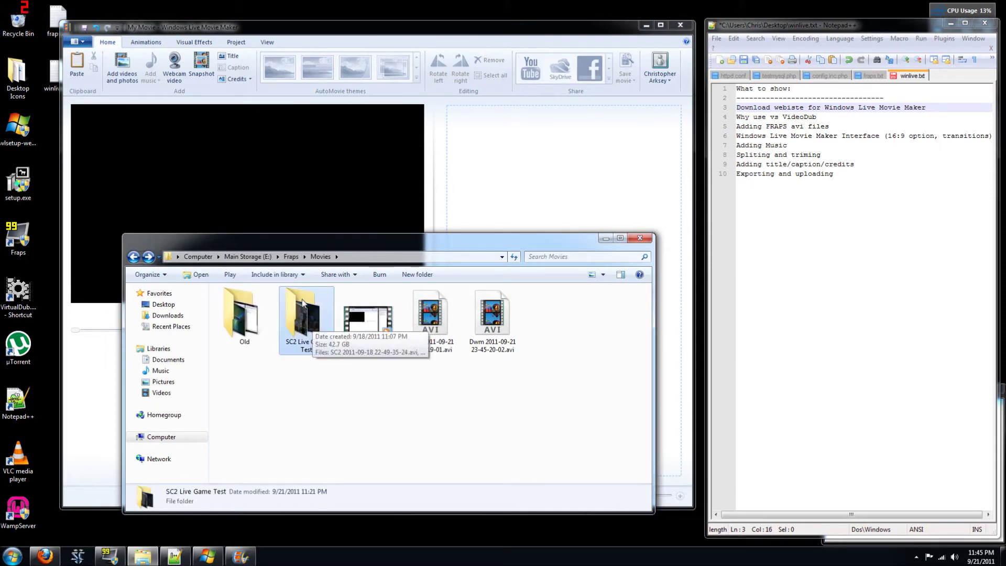
double_click(314, 325)
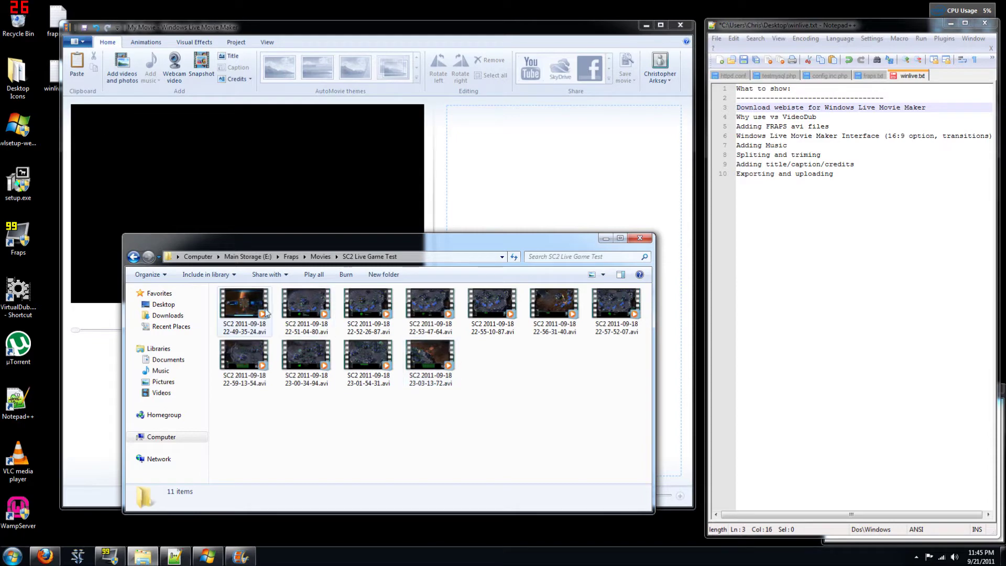
Select the first three .avi recordings and drop them onto the Movie Maker storyboard
key(Home)
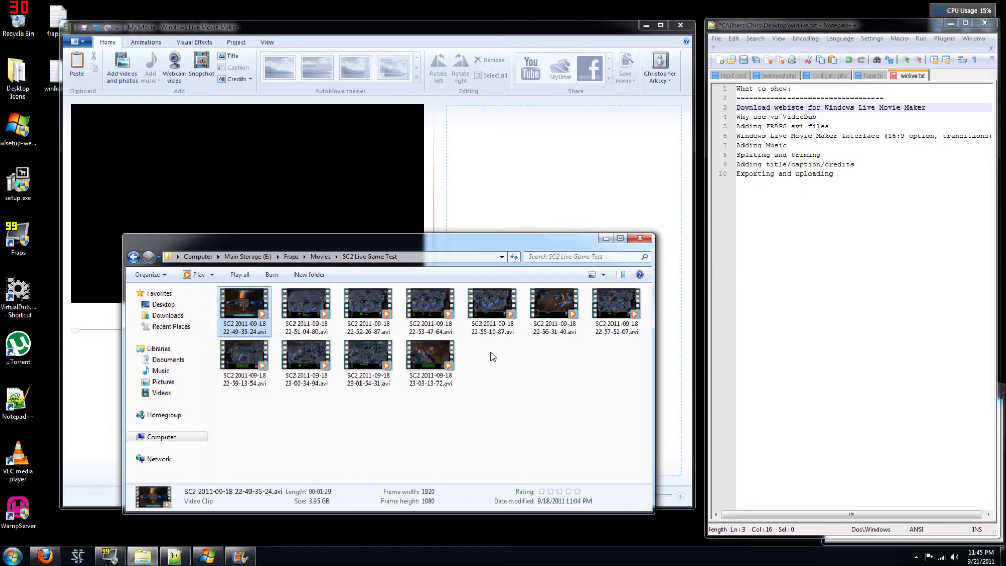
click(317, 311)
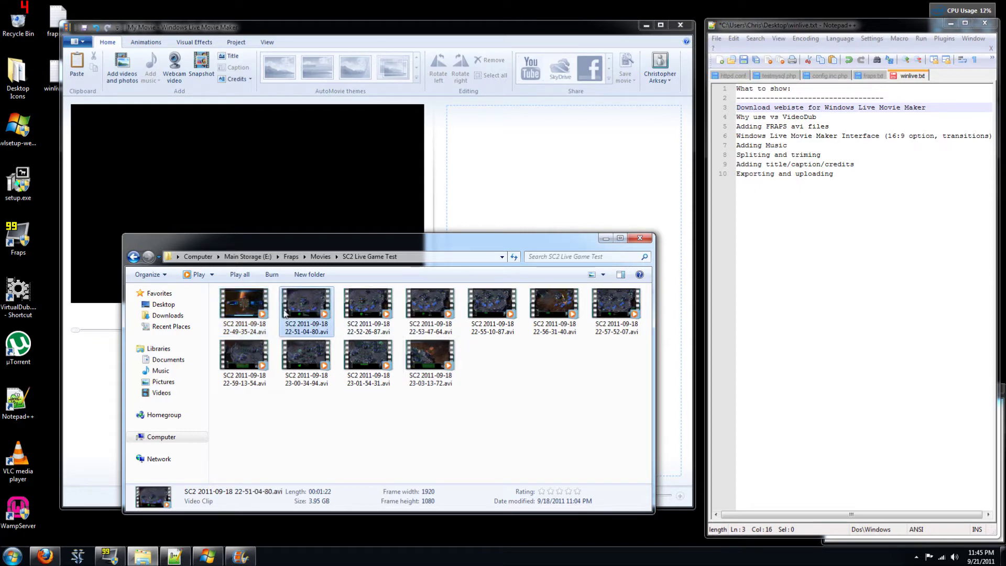
click(247, 307)
shift+click(363, 308)
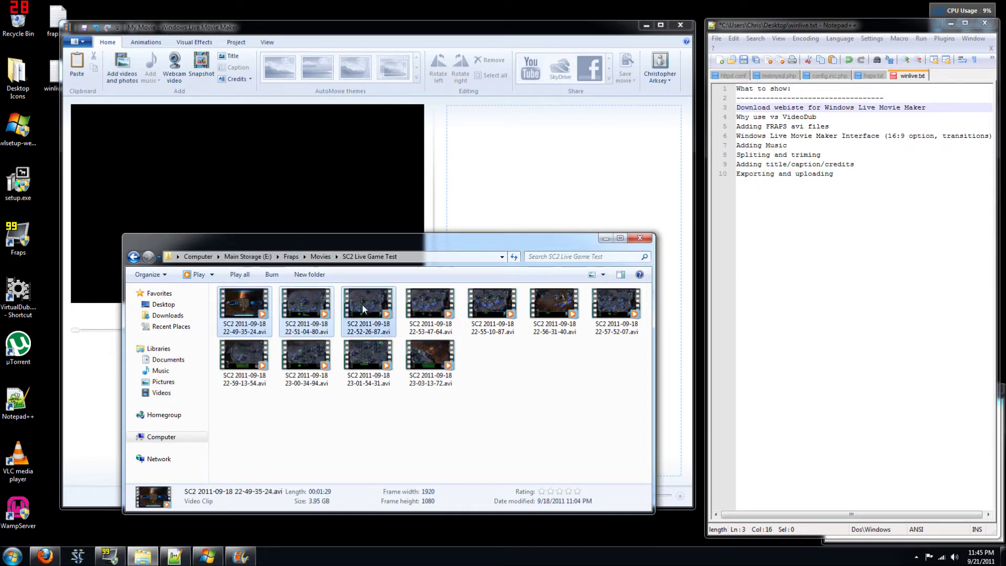
drag(362, 304, 531, 164)
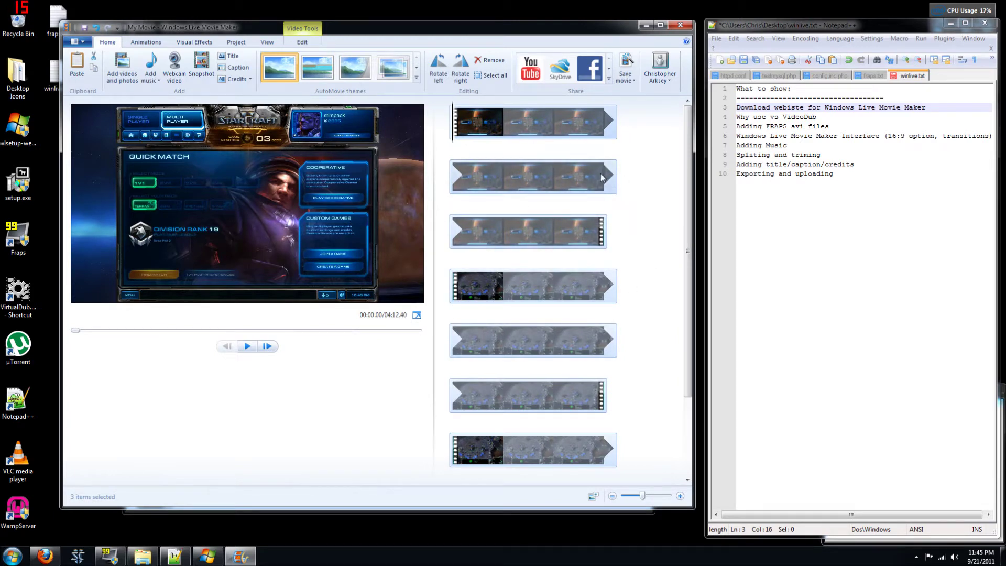
click(621, 247)
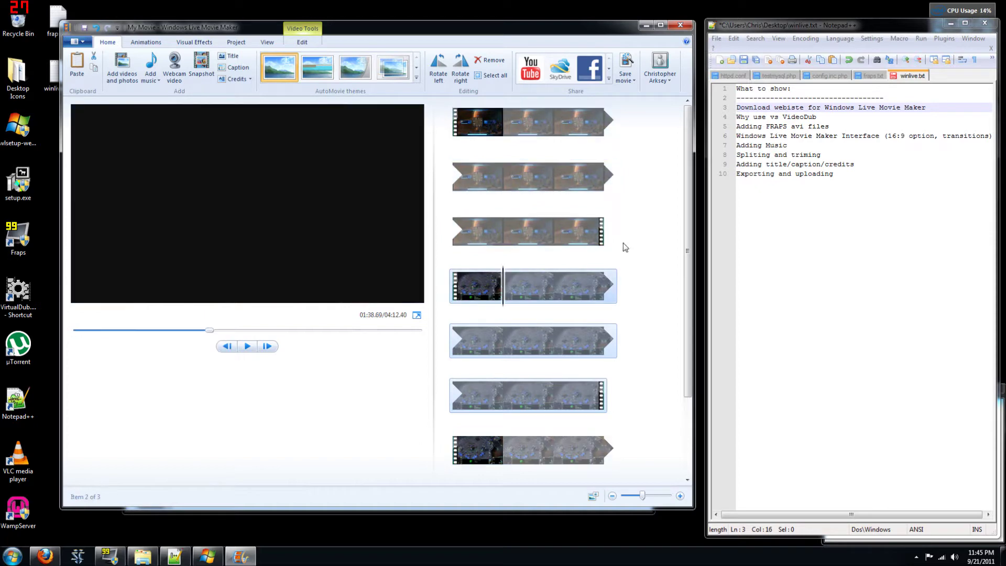
click(552, 121)
click(573, 294)
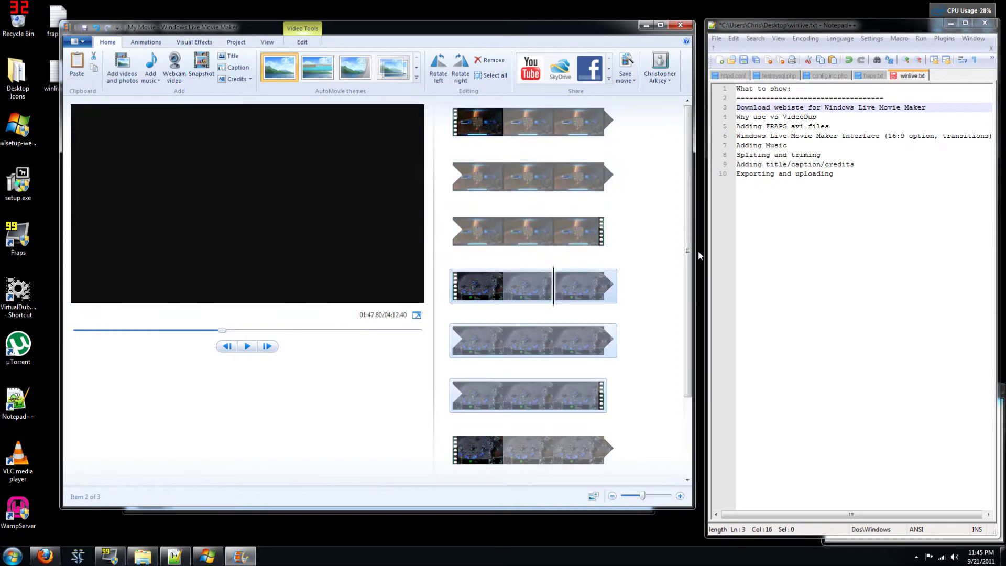
scroll(697, 251, down, 2)
click(524, 362)
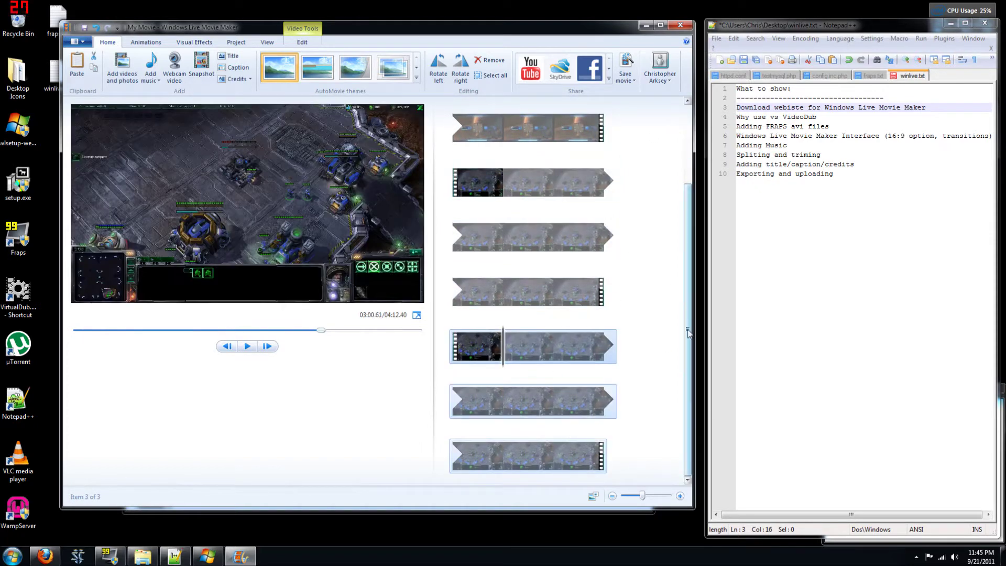
scroll(689, 332, up, 2)
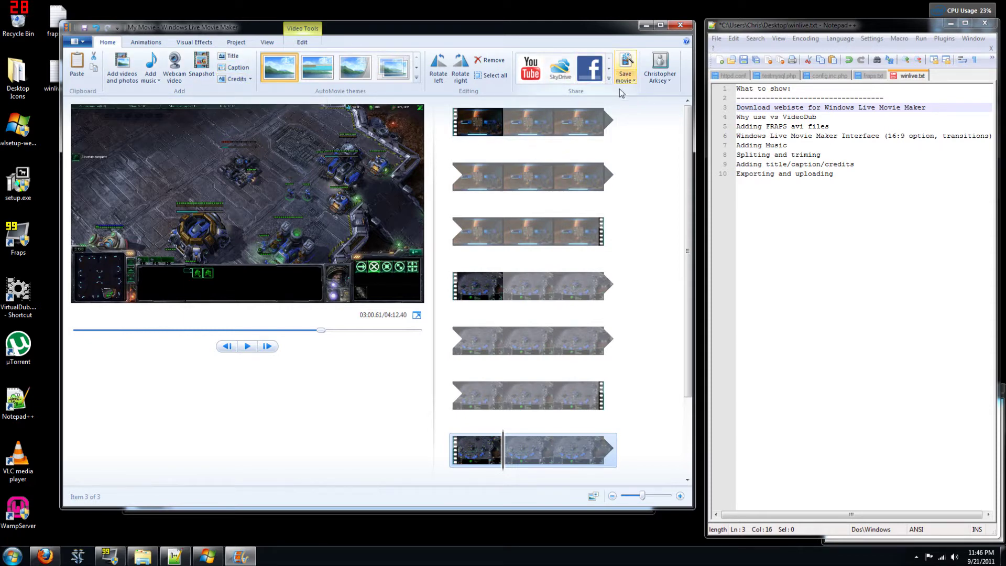
Show the Animations tab's transition and pan-and-zoom choices with the first clip selected
click(154, 46)
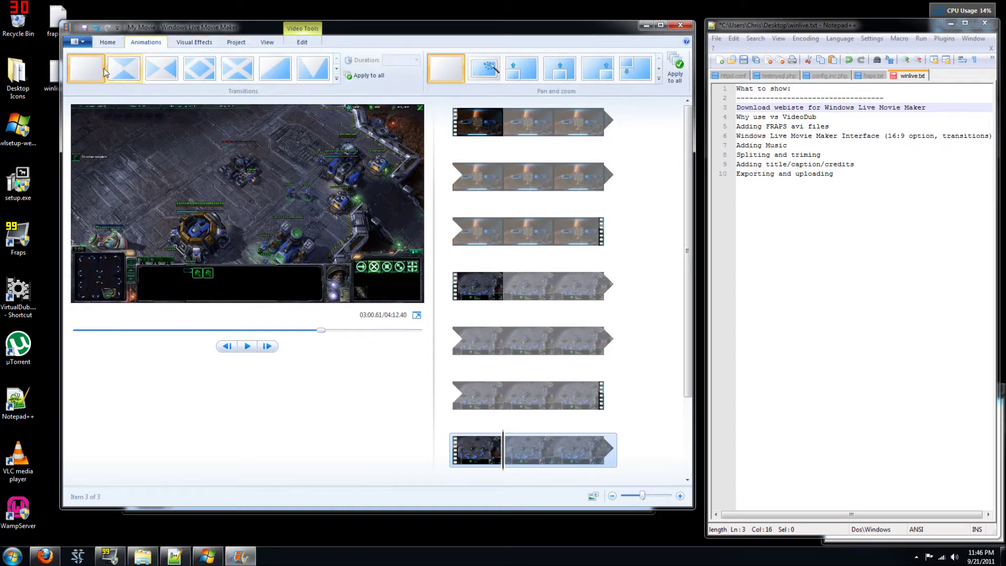
click(495, 125)
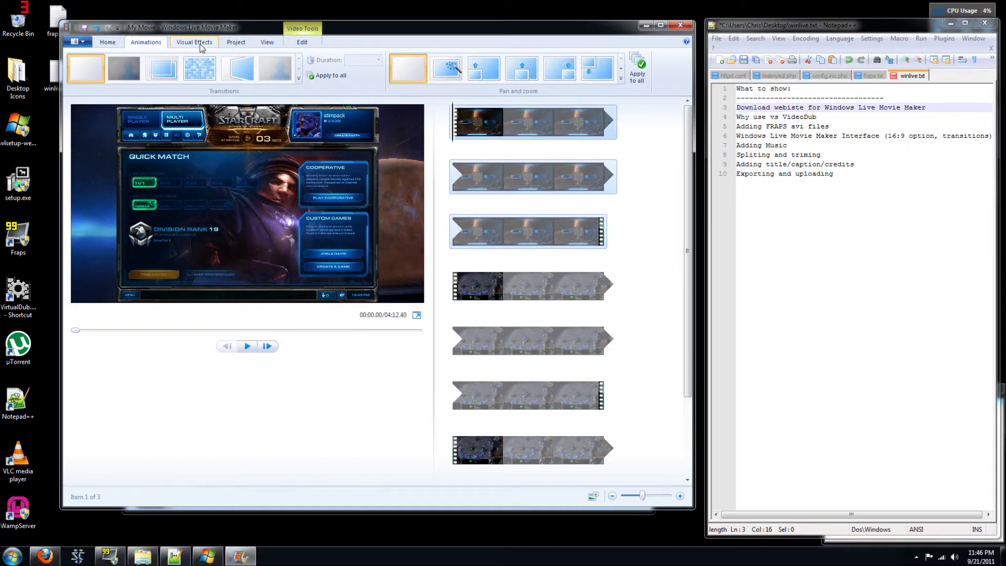
Browse the Visual Effects, Project and View tabs, then open the Video Tools Edit tab on the second clip
click(201, 48)
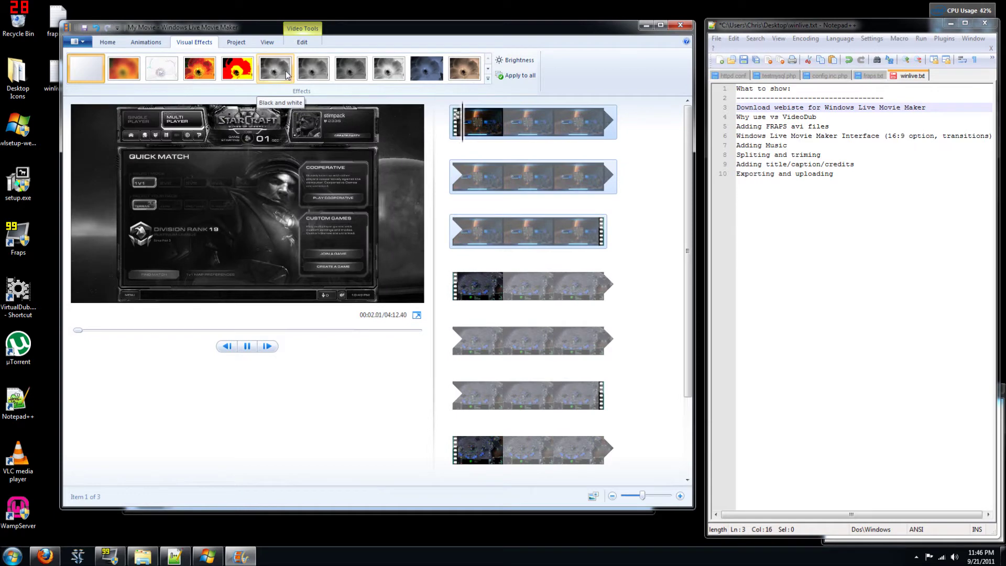
click(241, 43)
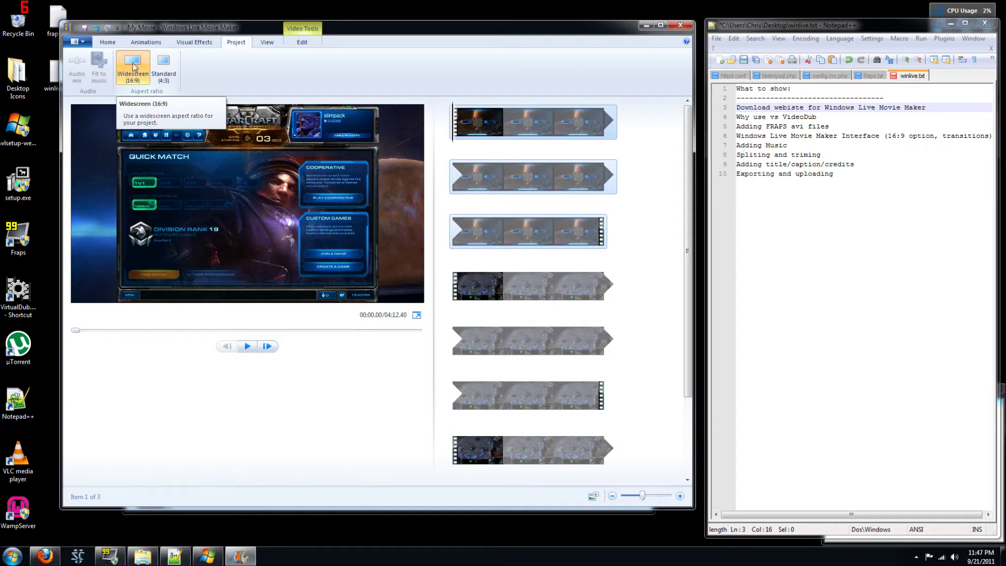
click(268, 44)
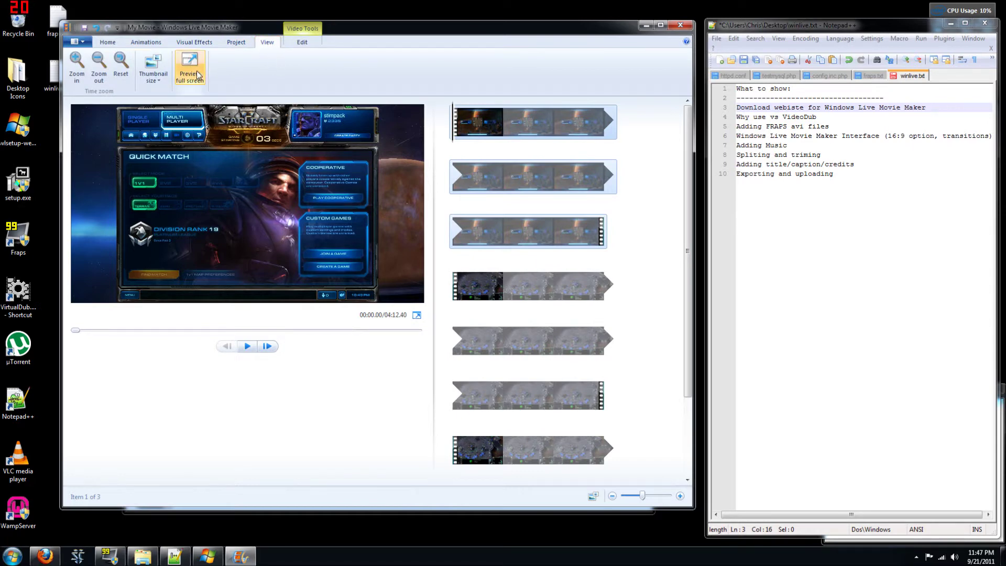
click(302, 43)
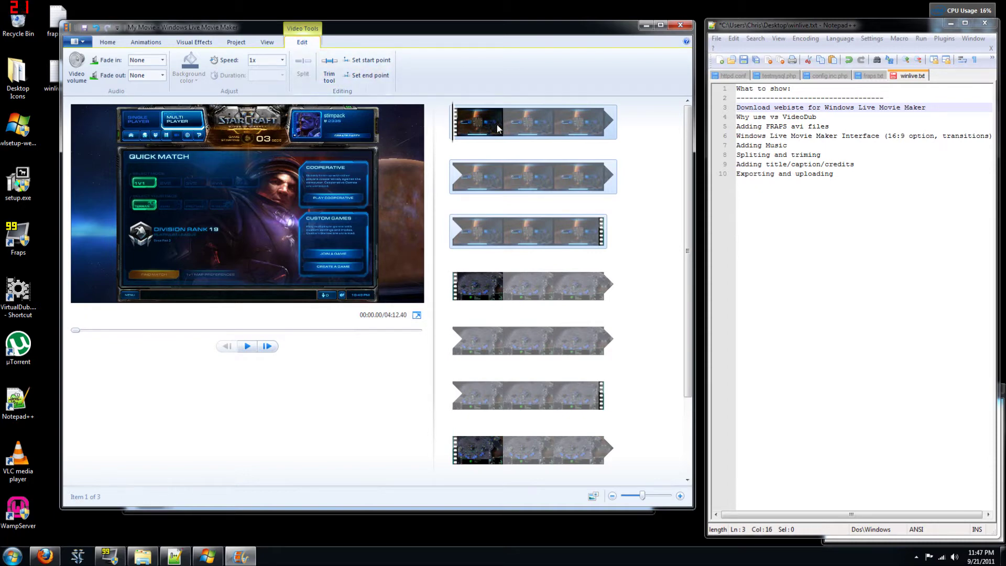
click(538, 288)
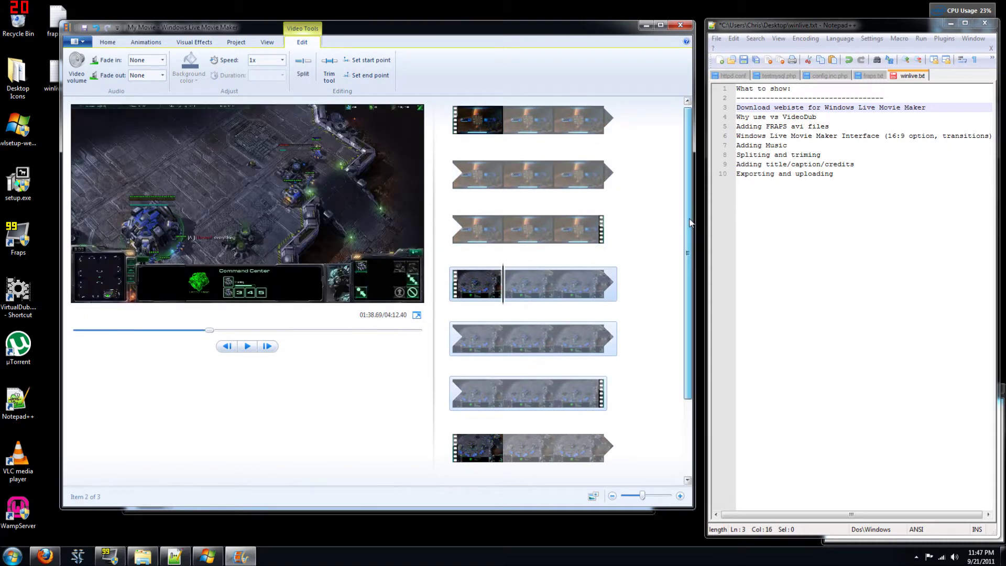
click(327, 73)
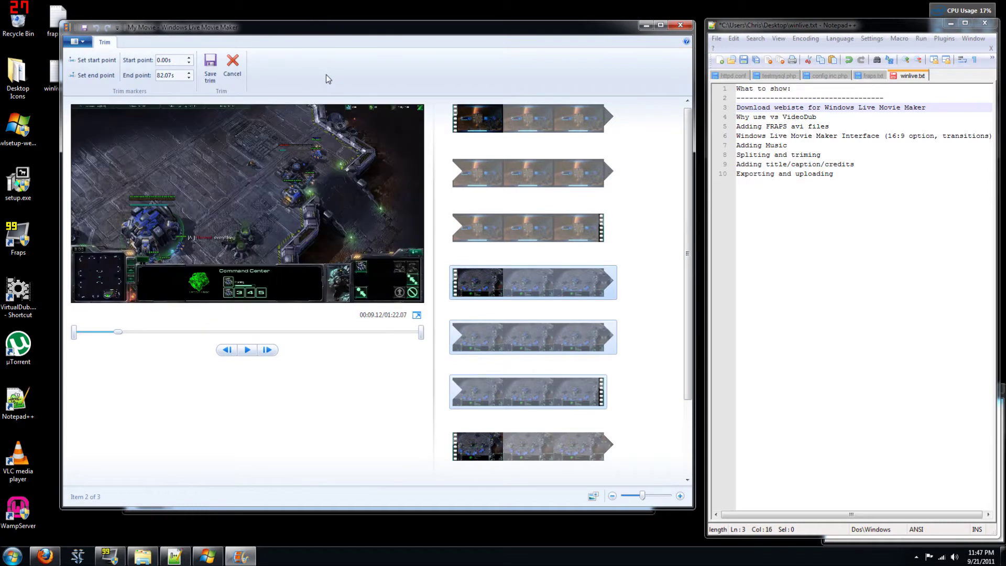
click(75, 333)
drag(75, 333, 125, 333)
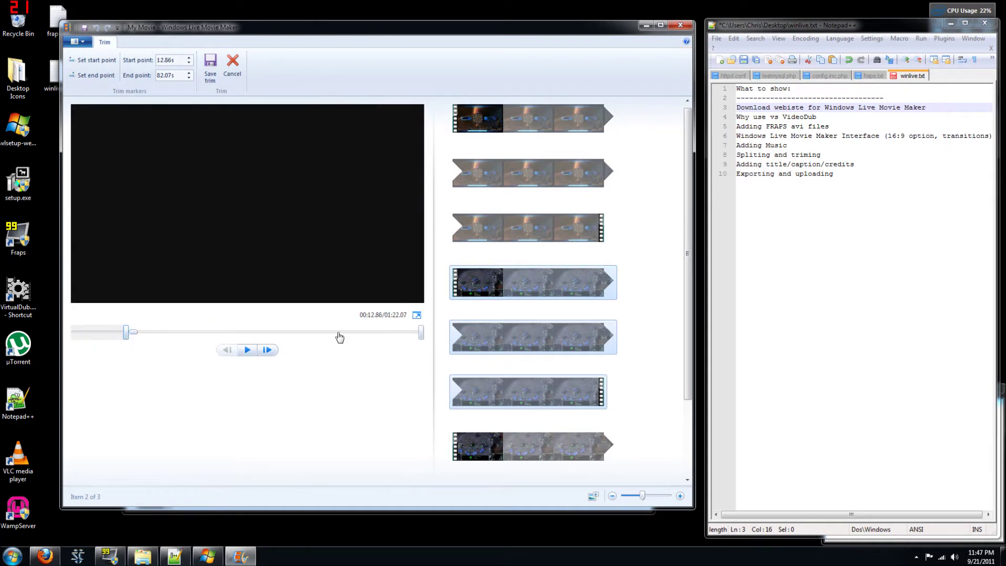
drag(421, 333, 296, 336)
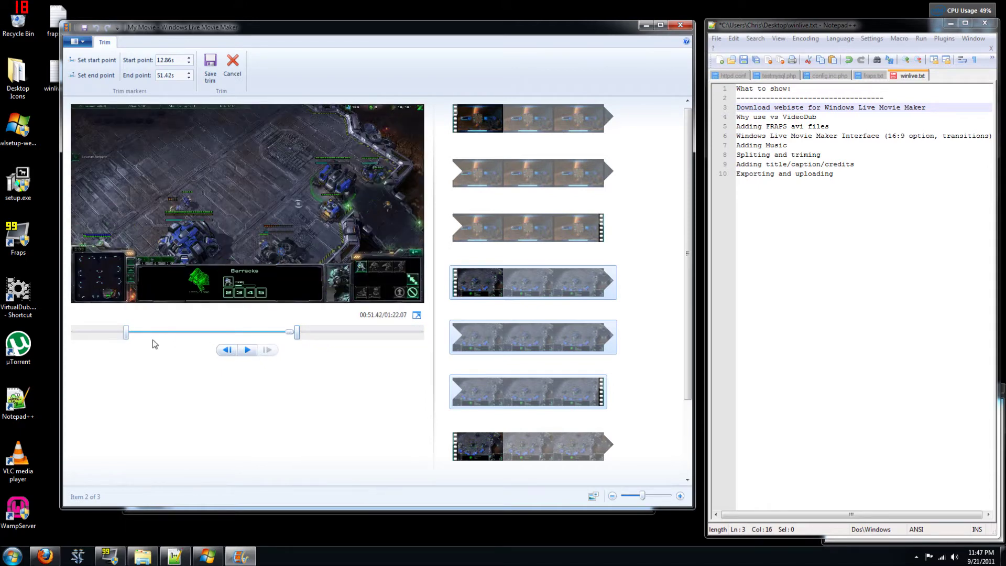
drag(127, 337, 179, 333)
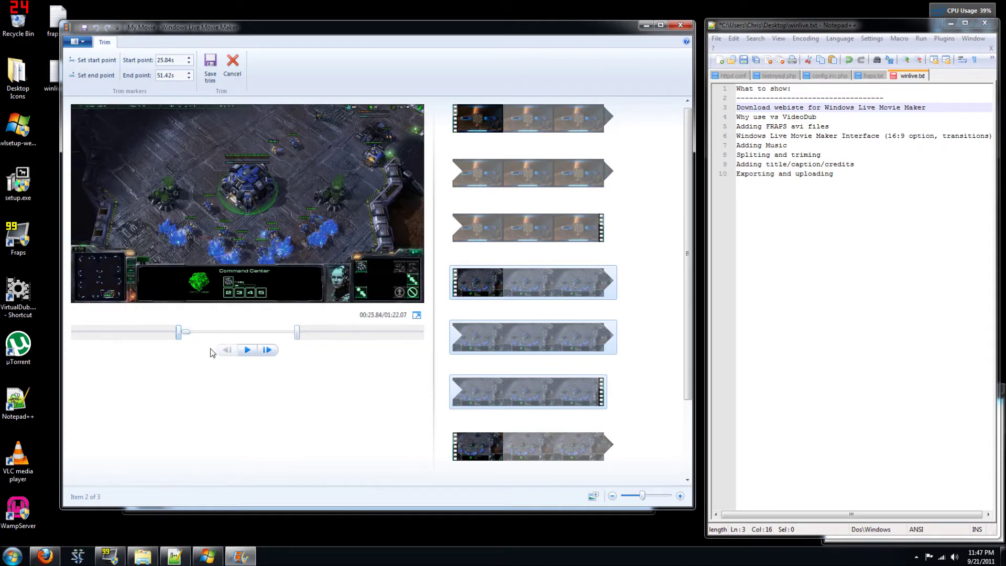
click(248, 350)
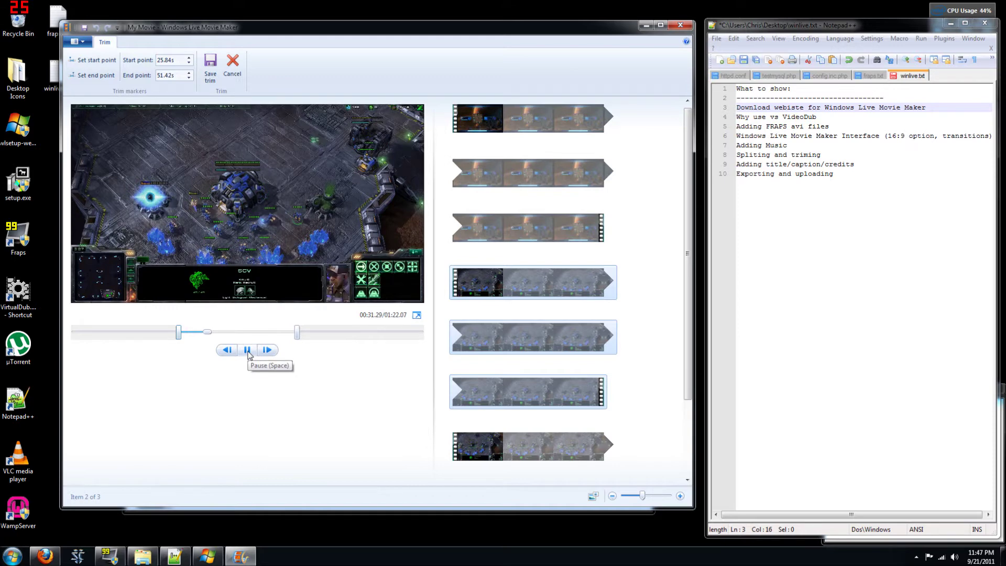
click(248, 350)
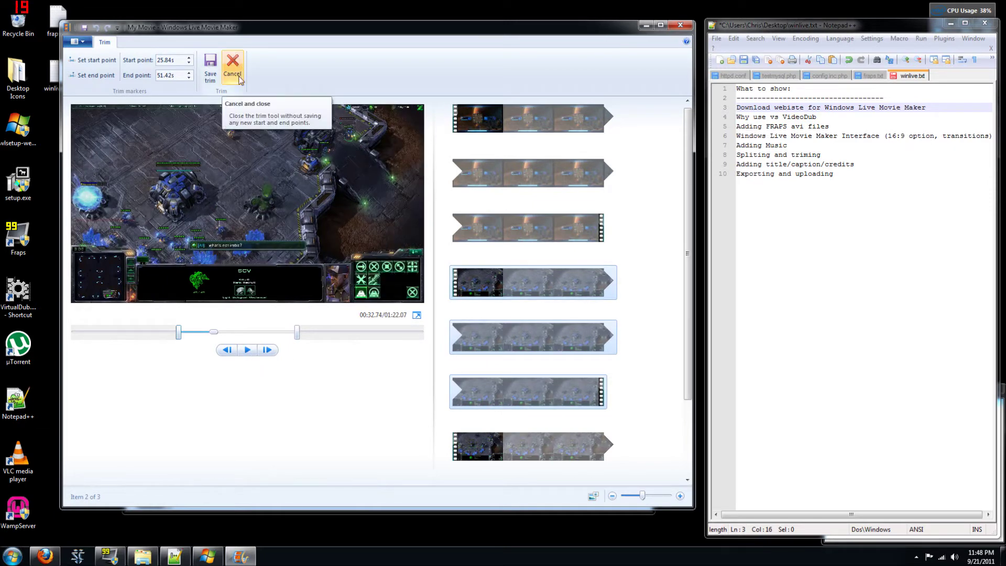
click(211, 61)
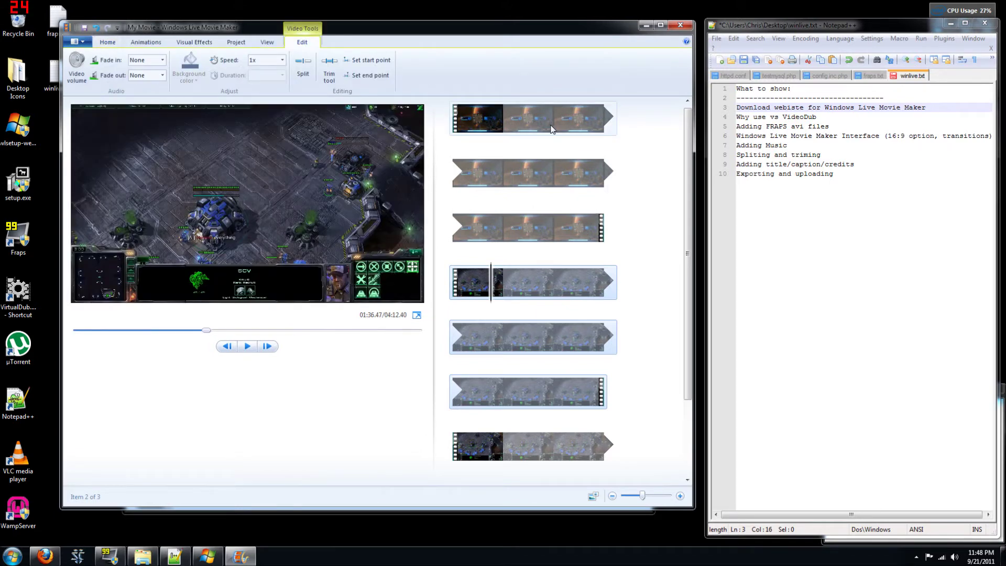
Split the opening clip at 00:39.81 and again at 00:49.76
click(503, 122)
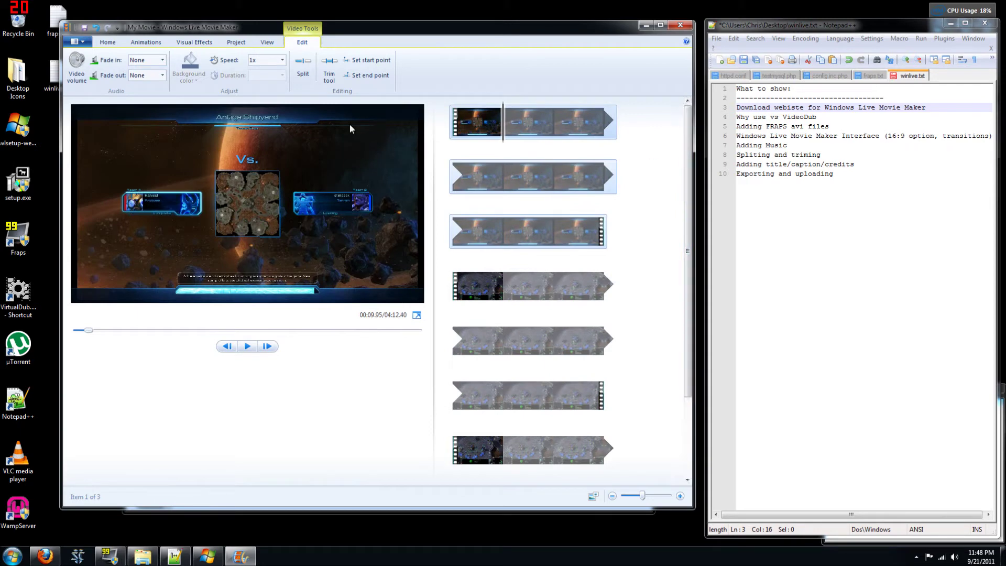
click(531, 180)
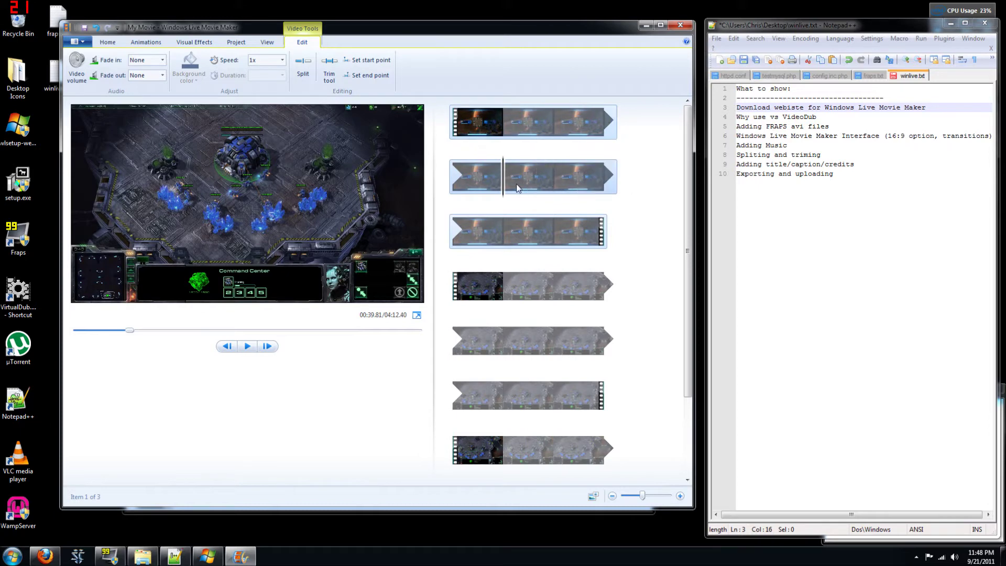
click(302, 75)
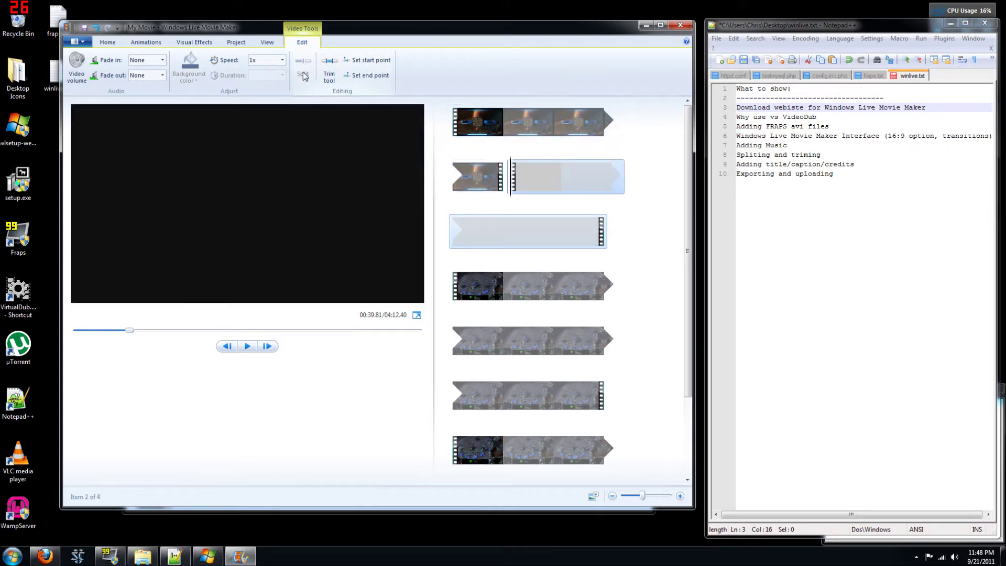
click(592, 185)
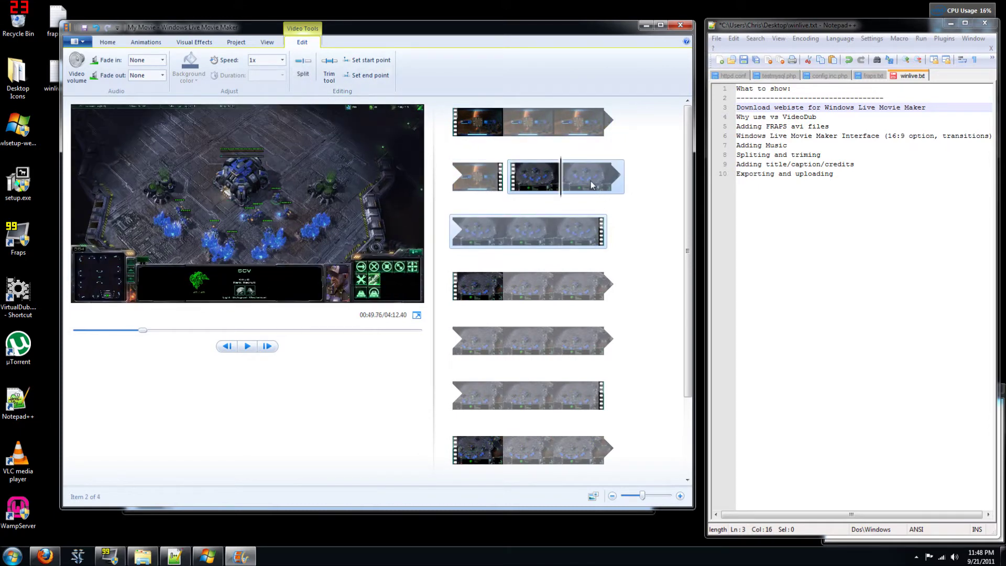
key(m)
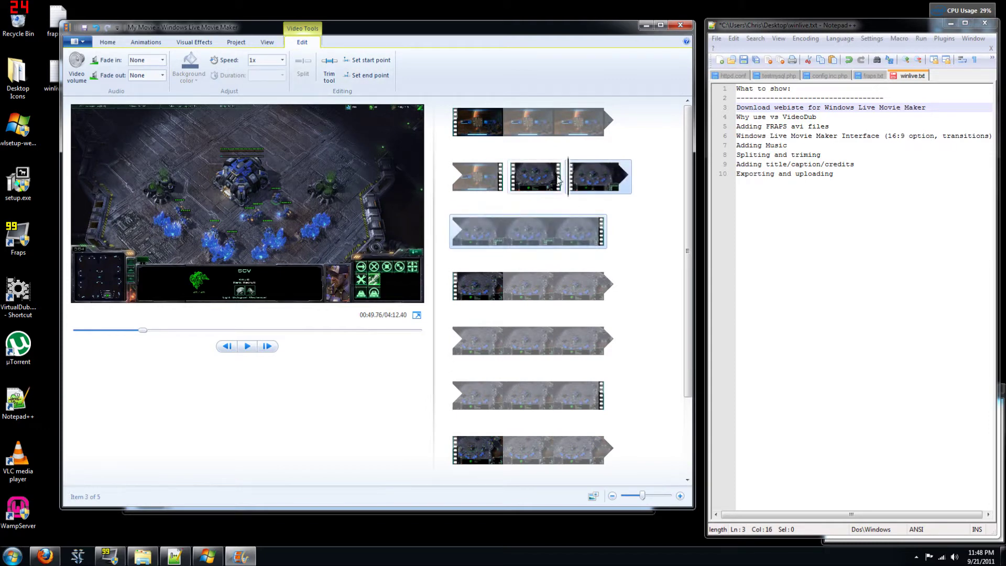
click(108, 47)
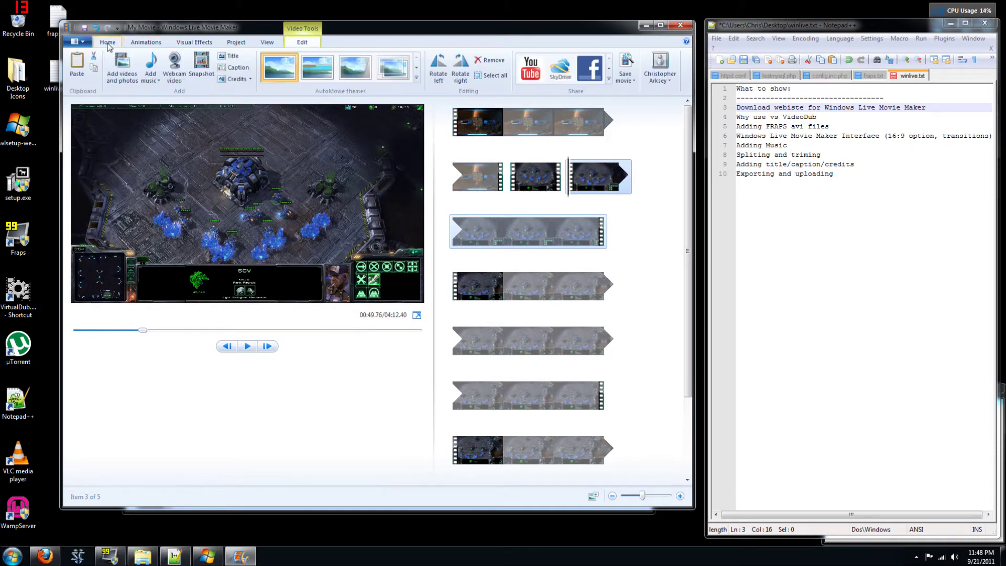
click(233, 57)
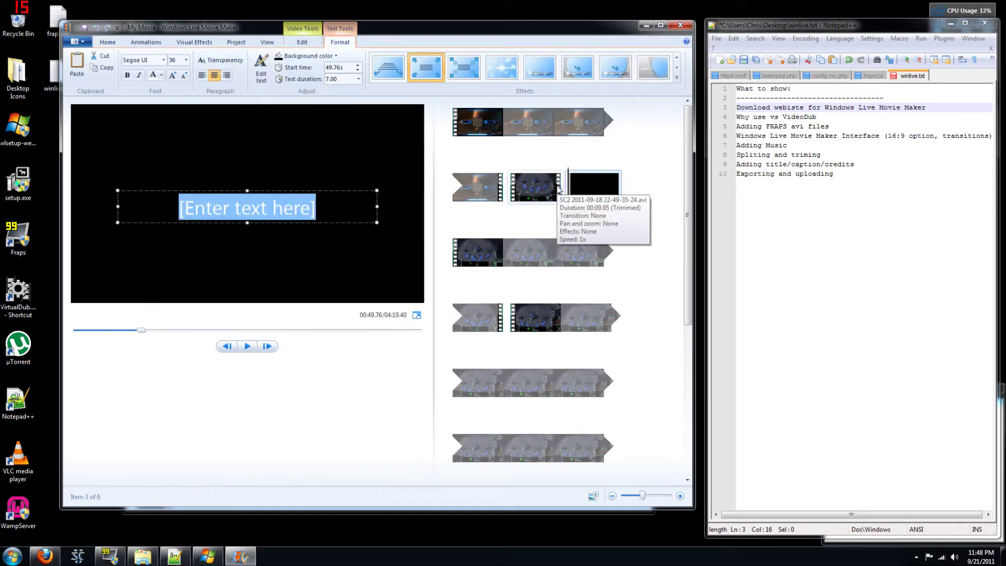
right_click(603, 179)
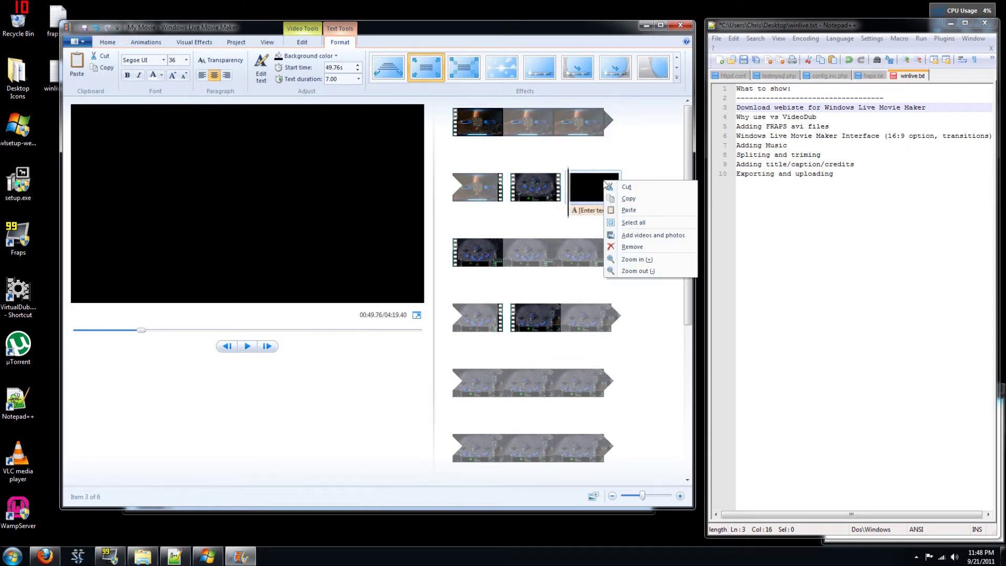
click(636, 246)
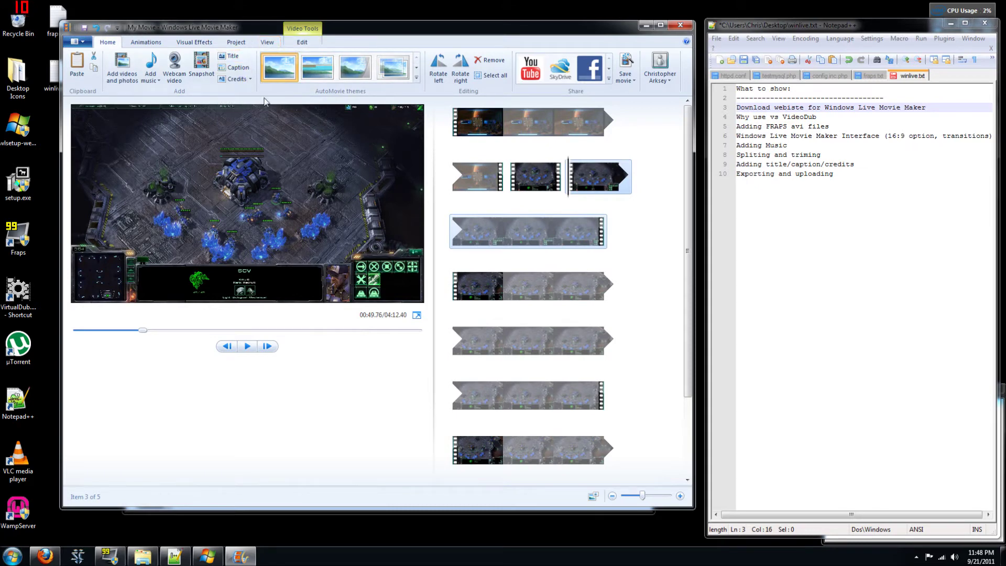
Add an opening title replacing 'My Movie' with the creator's name followed by 'SC2 game'
click(475, 122)
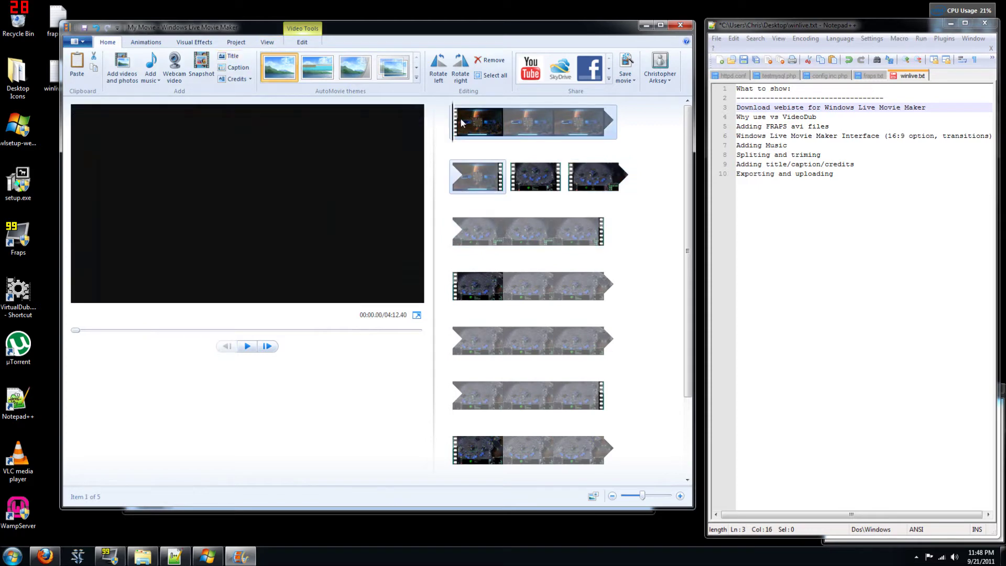
click(229, 58)
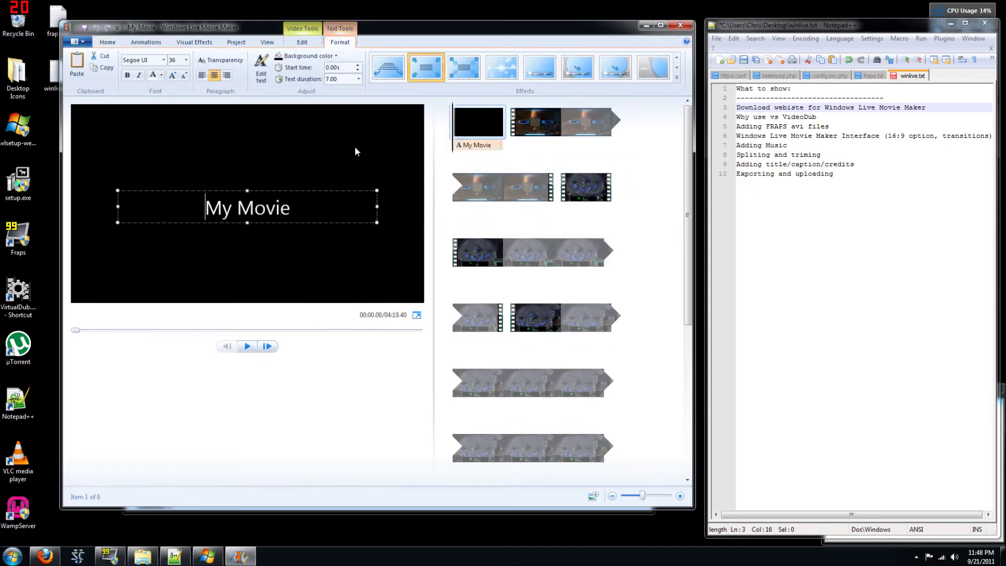
key(Delete)
key(Delete)
key(Delete)
key(Delete)
key(Delete)
key(Delete)
key(Delete)
key(Delete)
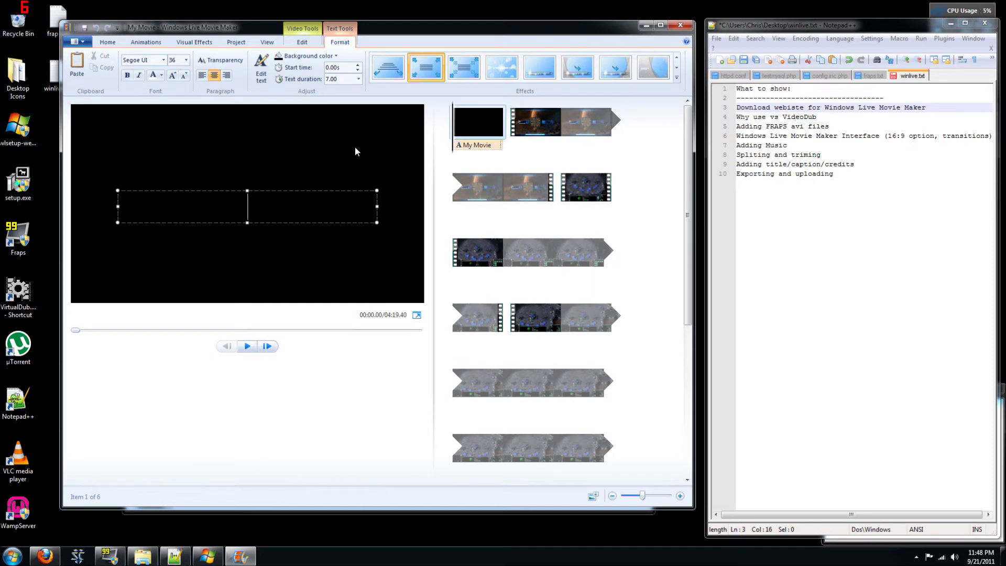
text(Chris Arks)
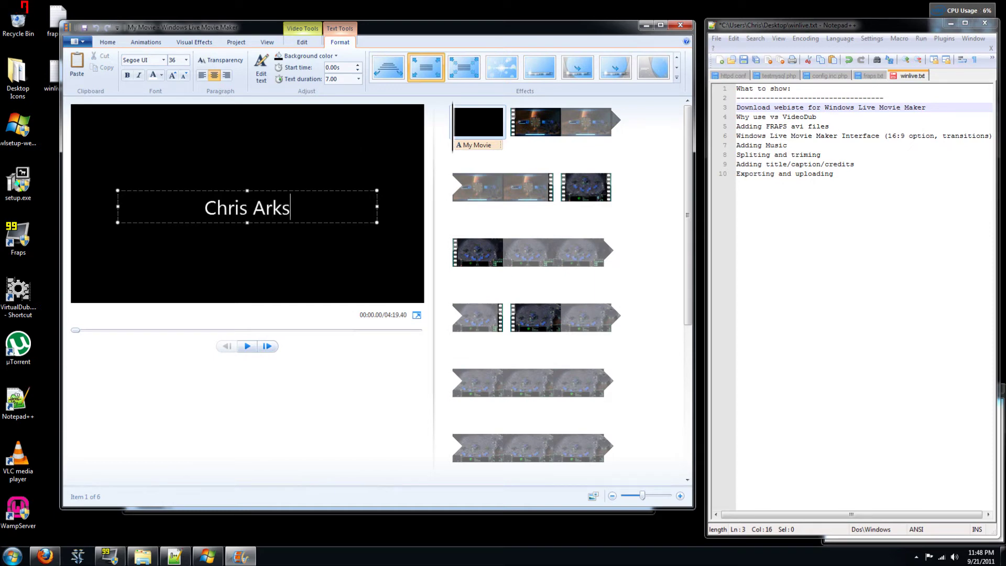
text(ey's )
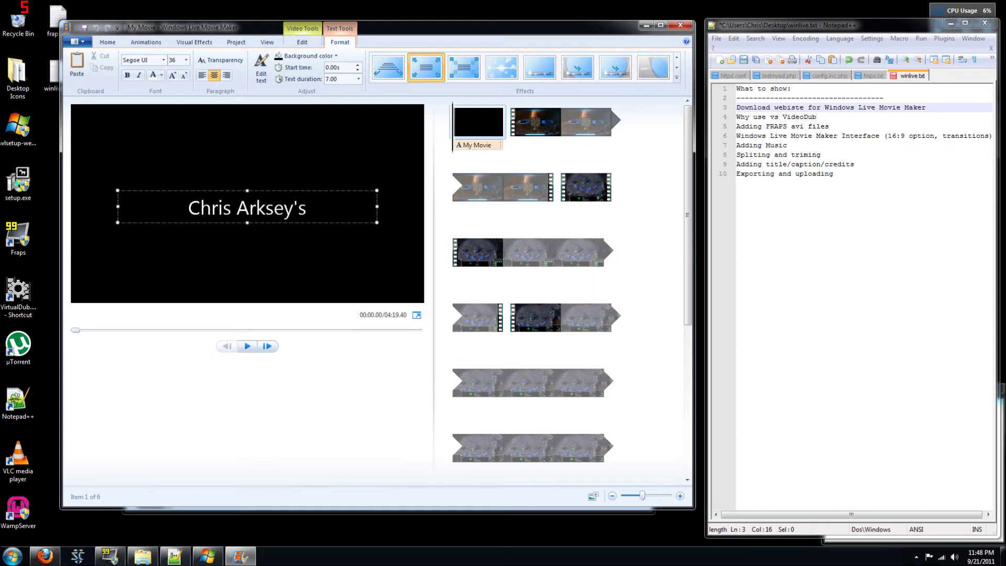
text(SC2 game)
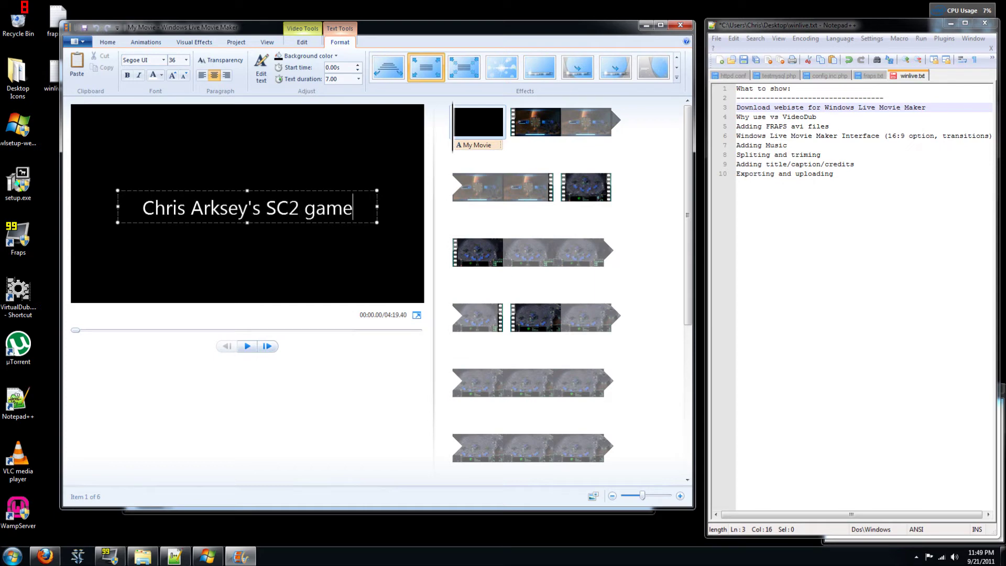
click(645, 167)
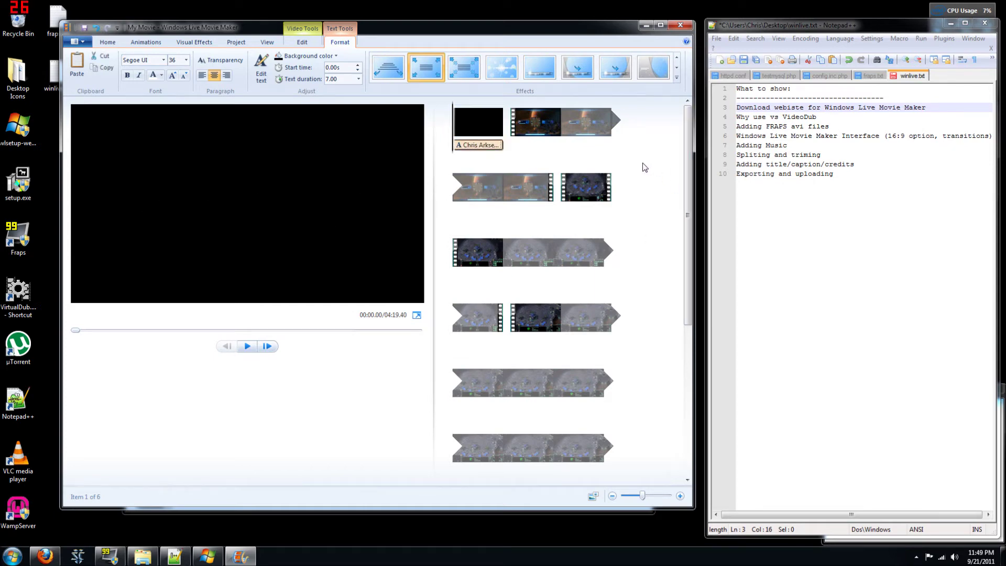
click(117, 42)
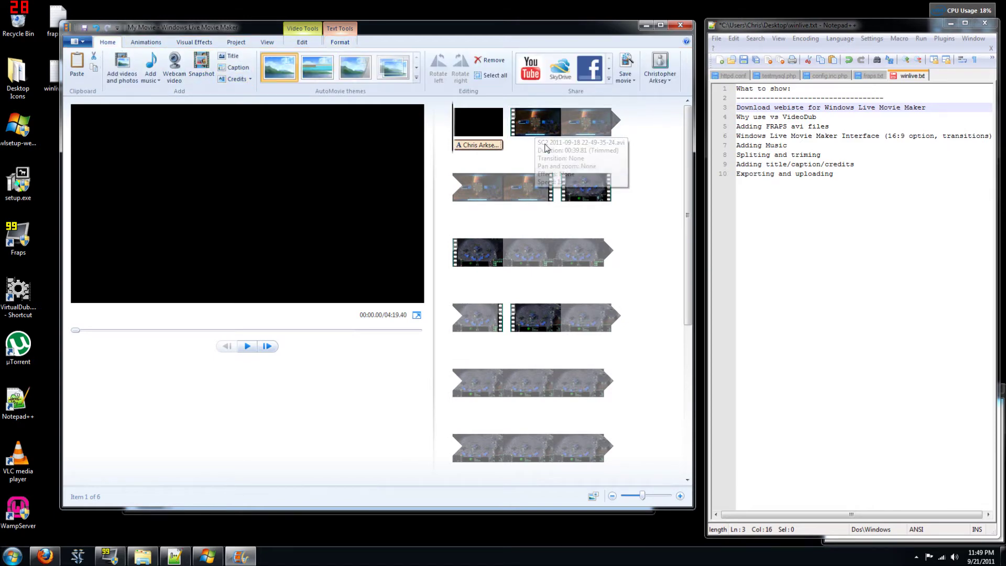
Caption the second clip 'This is the start of the game!!!' and move its start to 15.71s
click(559, 130)
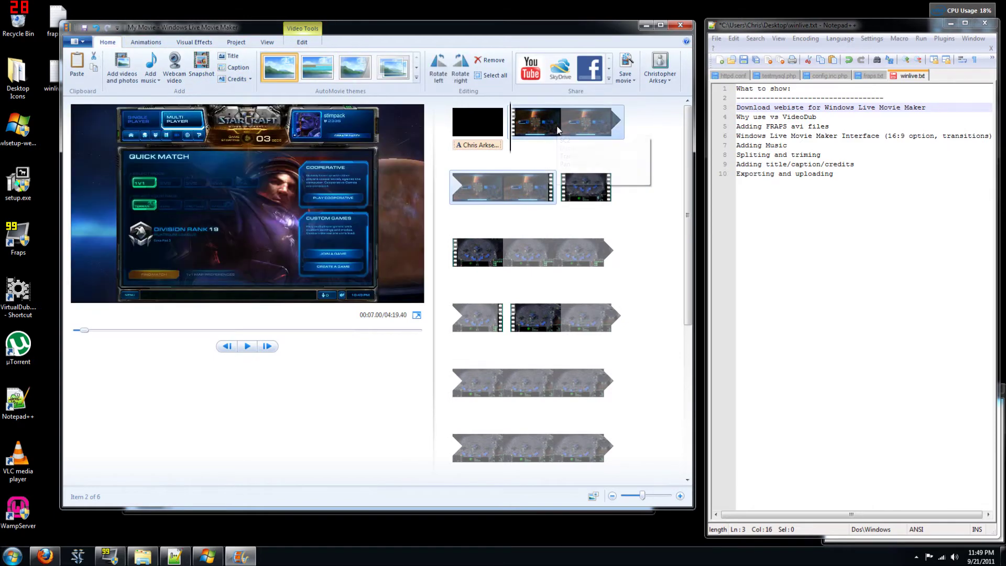
click(235, 67)
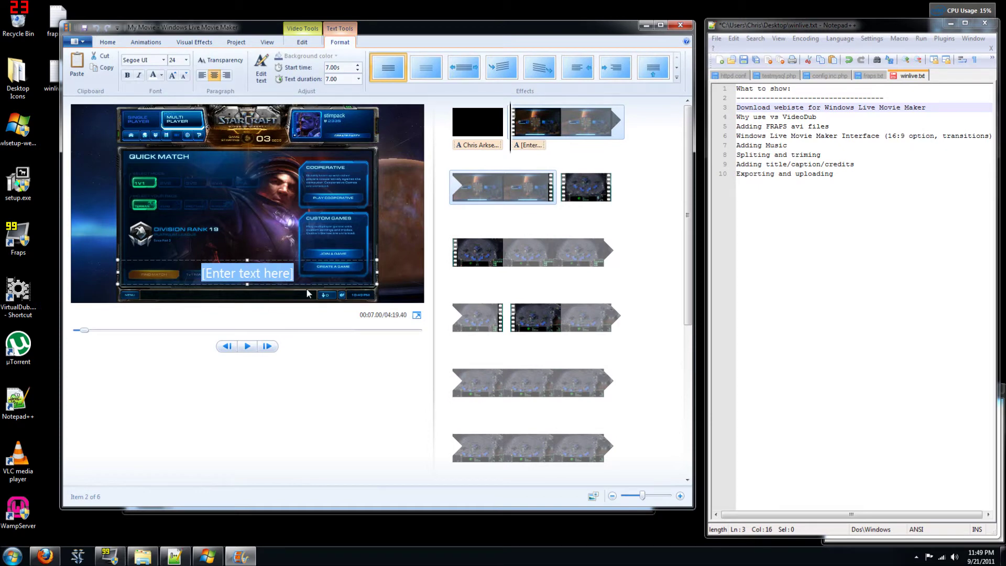
text(This )
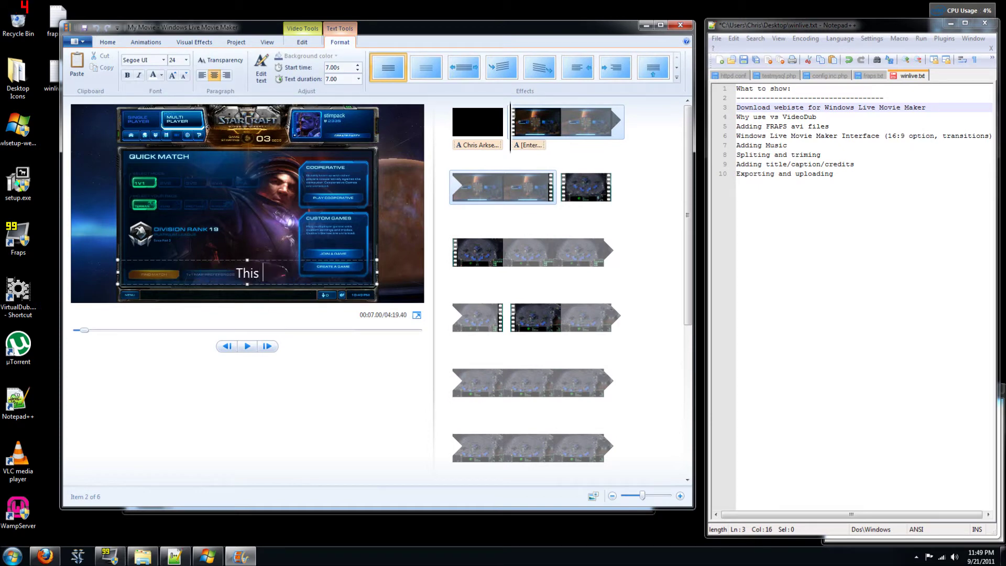
text(is the start)
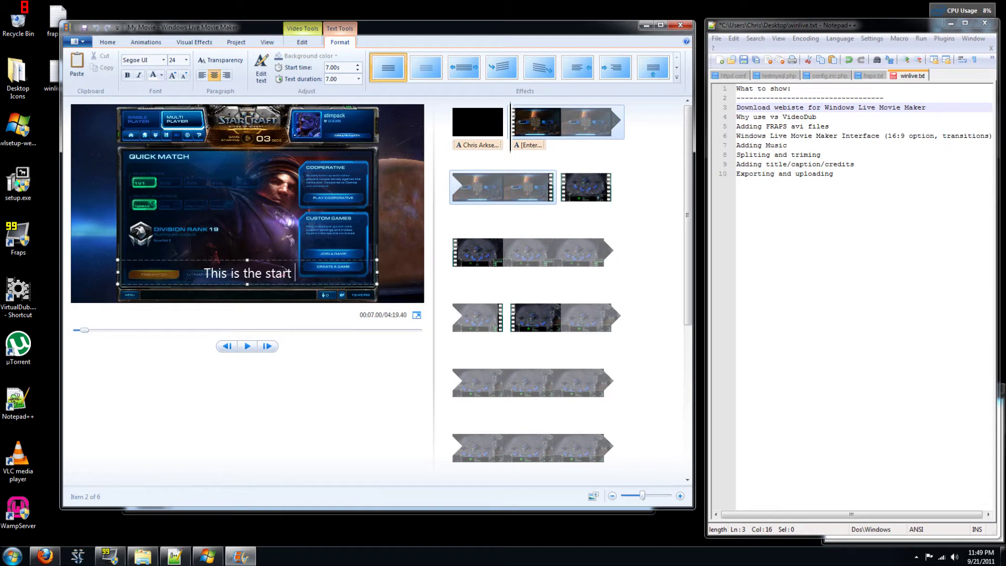
text( of the game!!!)
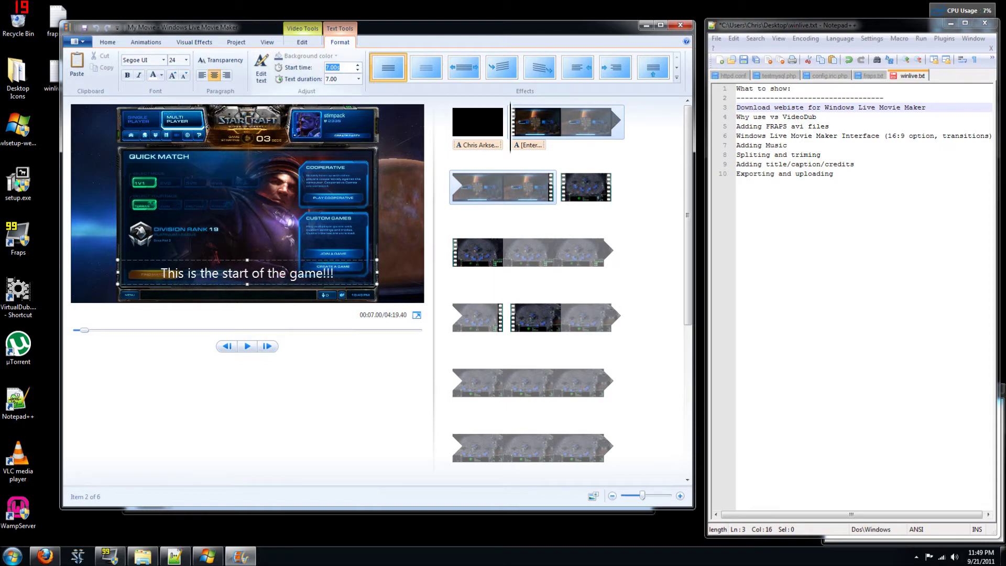
click(340, 79)
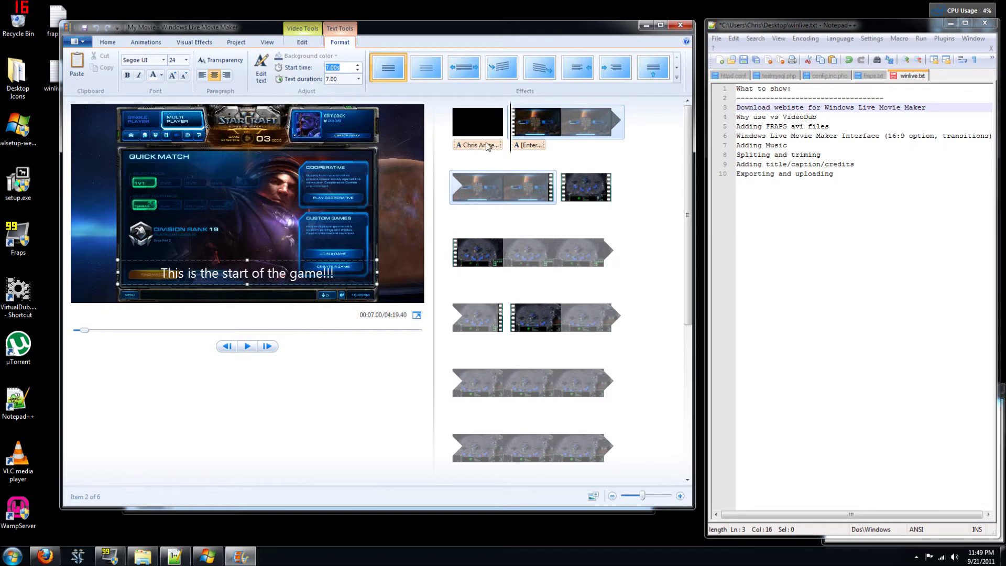
click(520, 148)
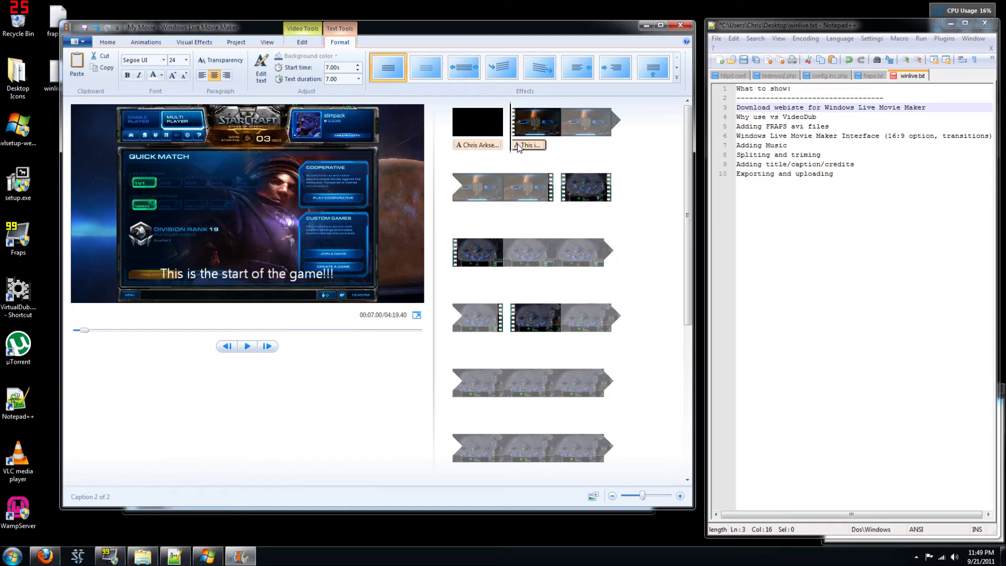
drag(518, 148, 559, 149)
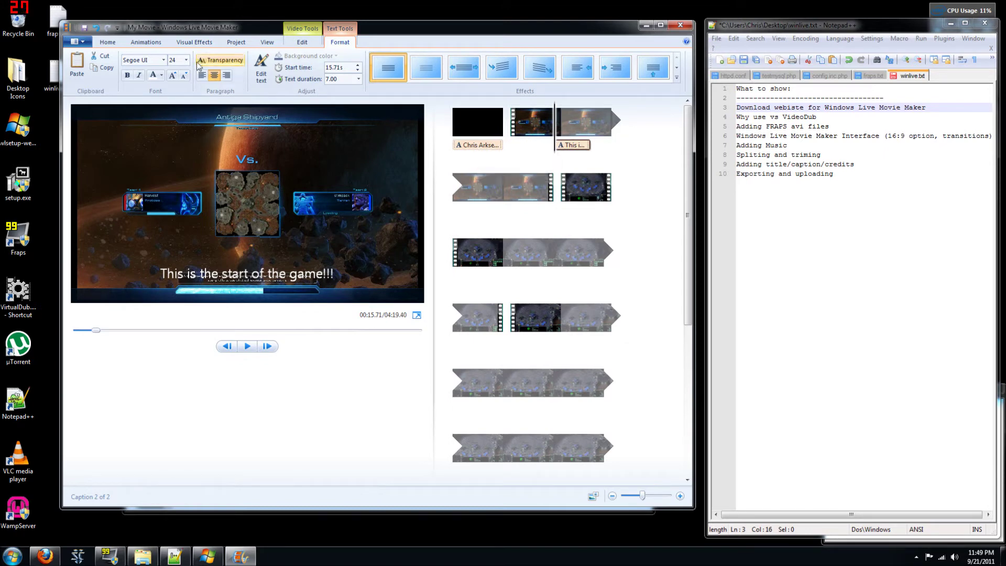
Add a closing credits clip with the creator's name, trimming off 'and Friends'
click(108, 42)
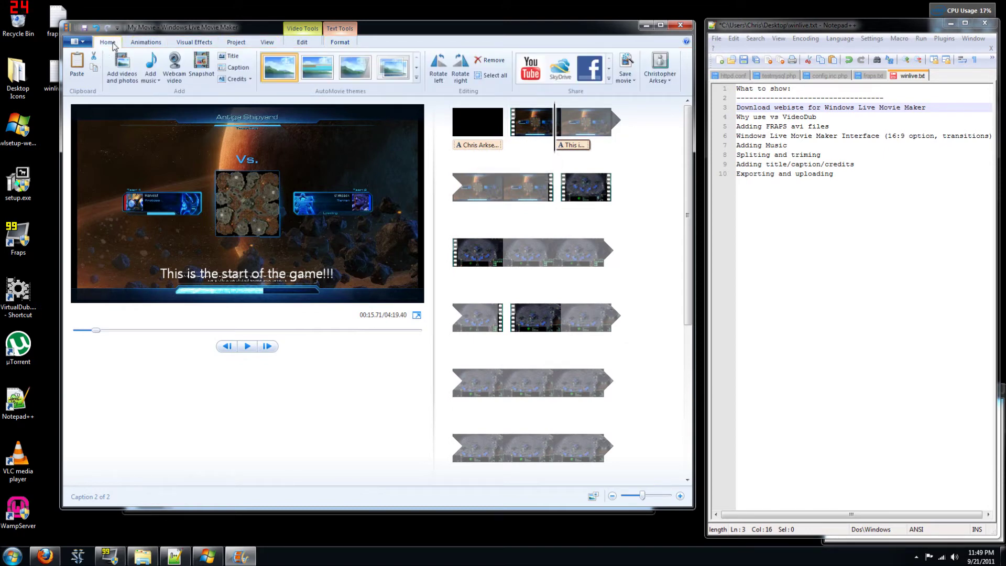
click(240, 80)
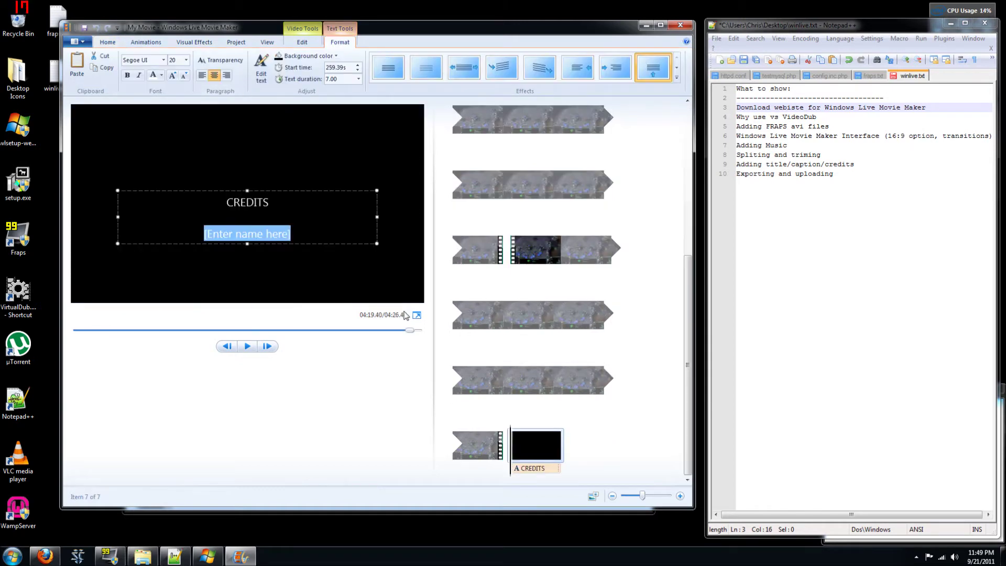
text(Chris)
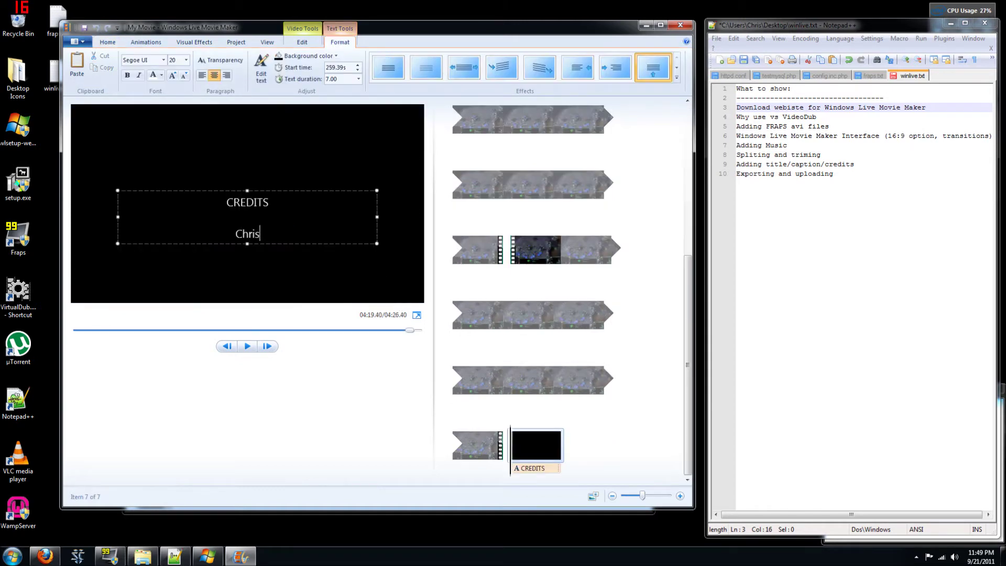
text( Arksey an)
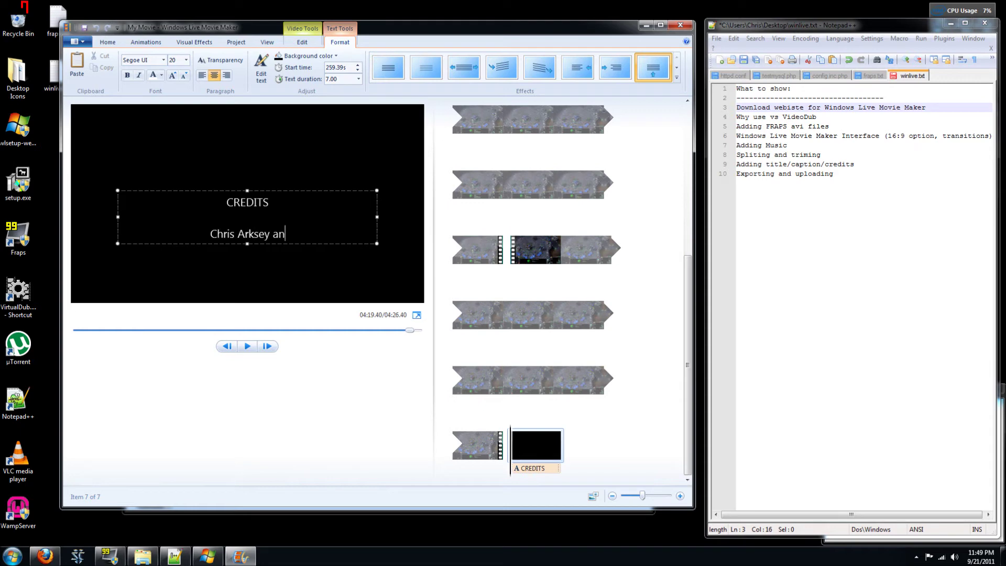
text(d Friends)
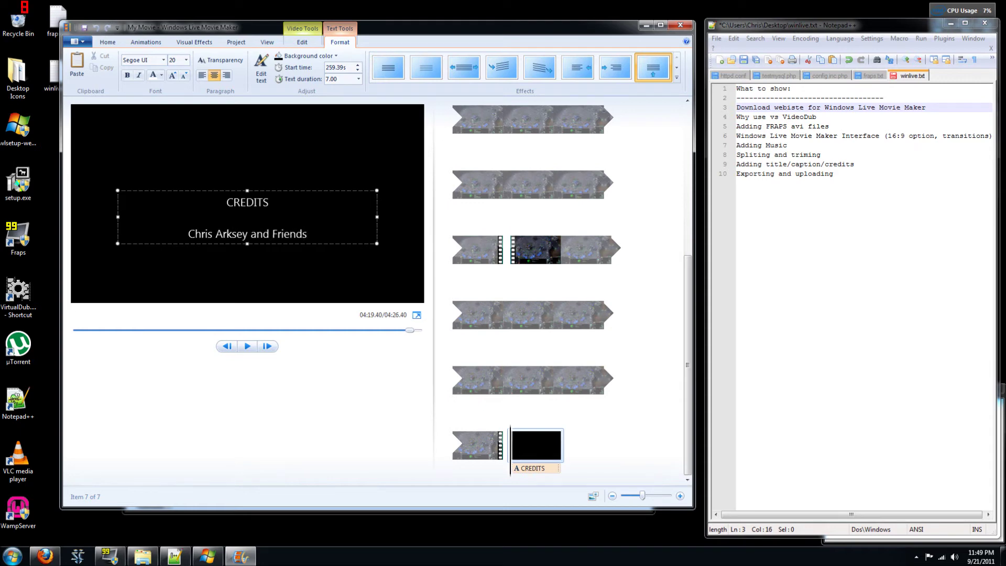
key(BackSpace)
key(BackSpace)
key(BackSpace)
key(BackSpace)
key(BackSpace)
key(BackSpace)
key(BackSpace)
key(BackSpace)
key(BackSpace)
key(BackSpace)
key(BackSpace)
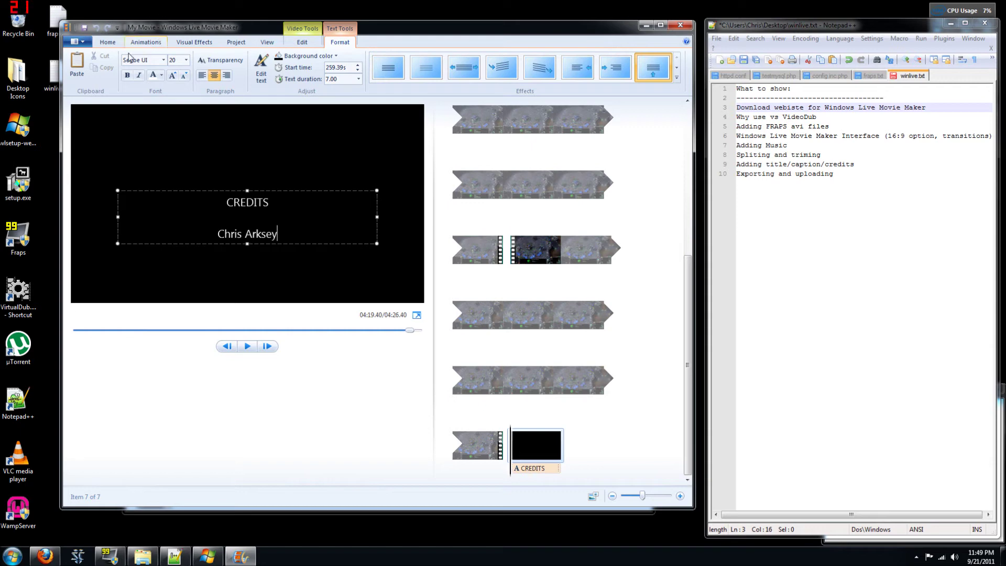
click(108, 44)
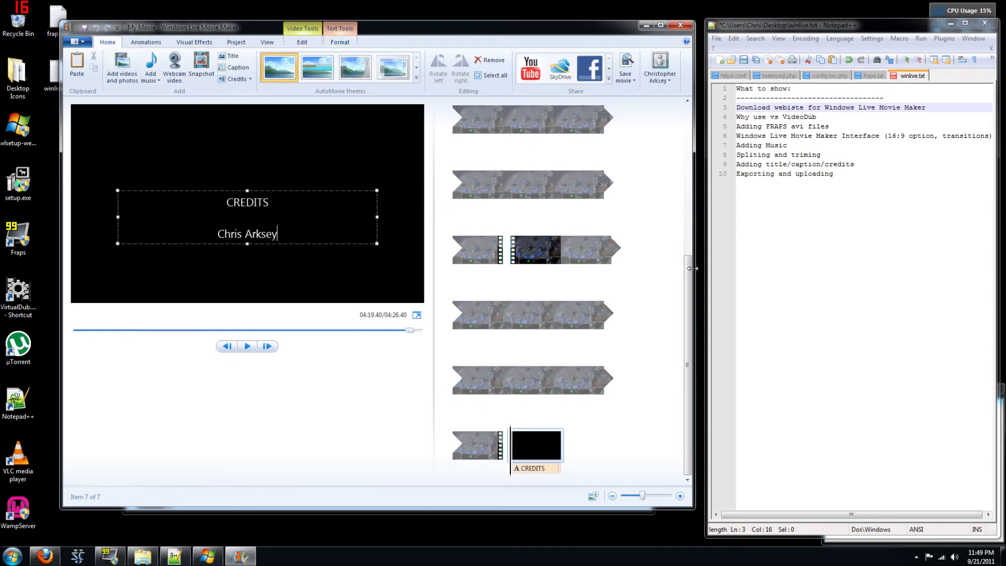
drag(687, 262, 681, 119)
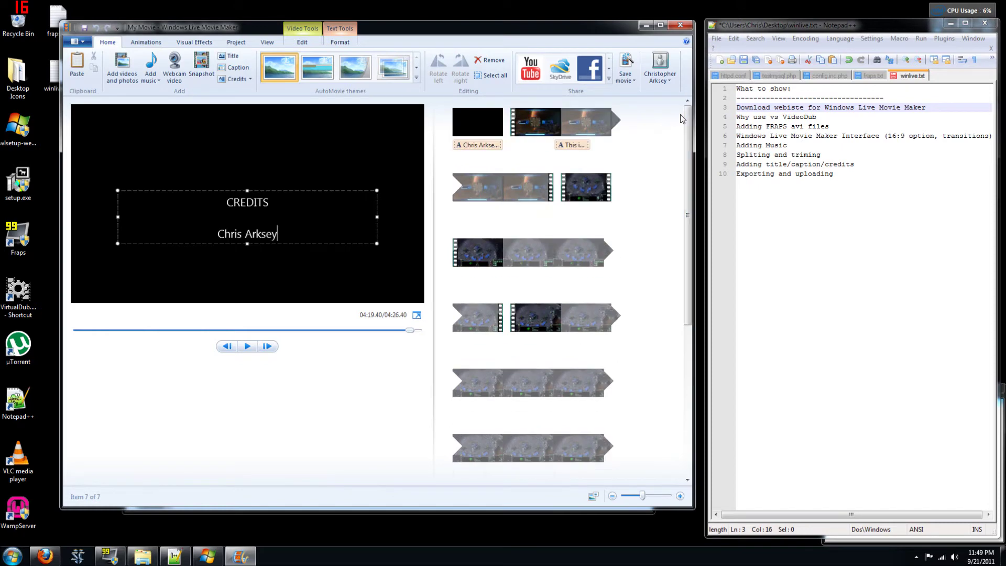
Add the Teenage Dream mp3 from the Music folder as background music for the whole movie
click(153, 79)
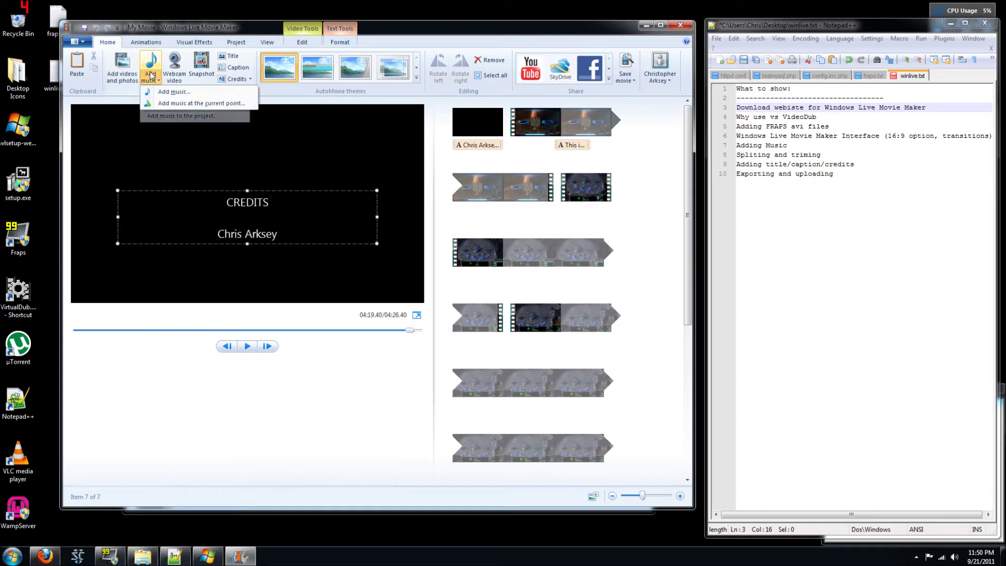
click(171, 94)
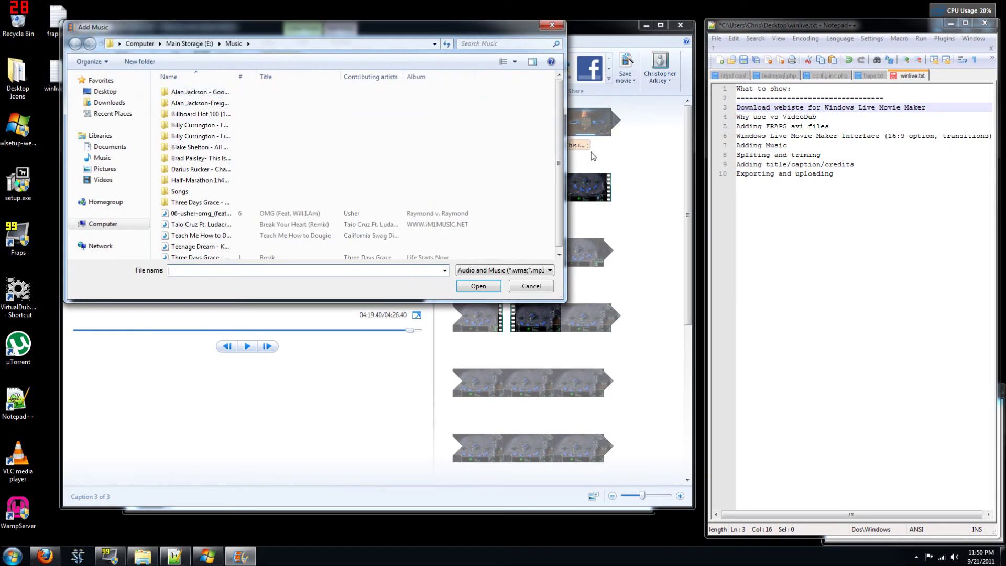
scroll(558, 144, down, 1)
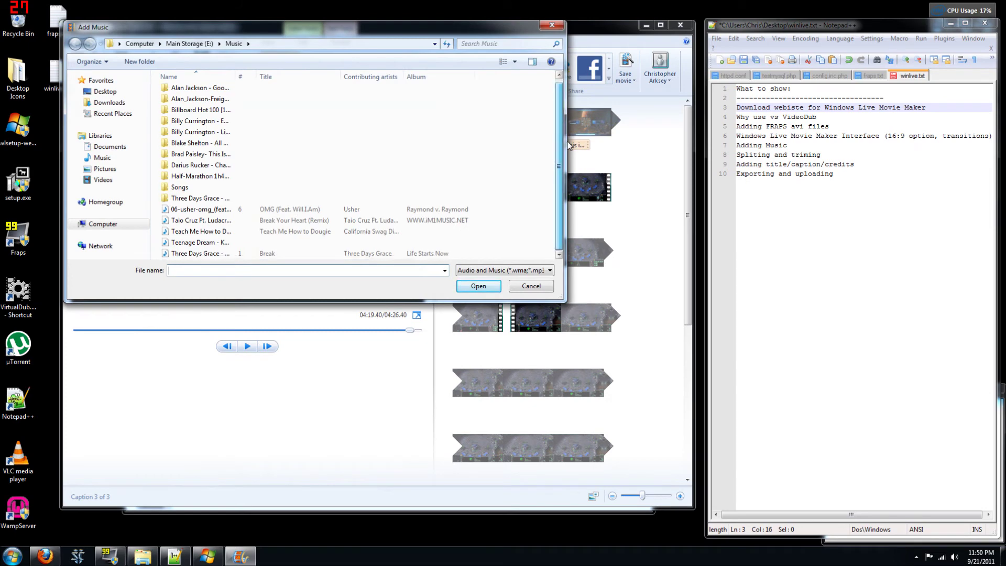
click(212, 242)
click(207, 242)
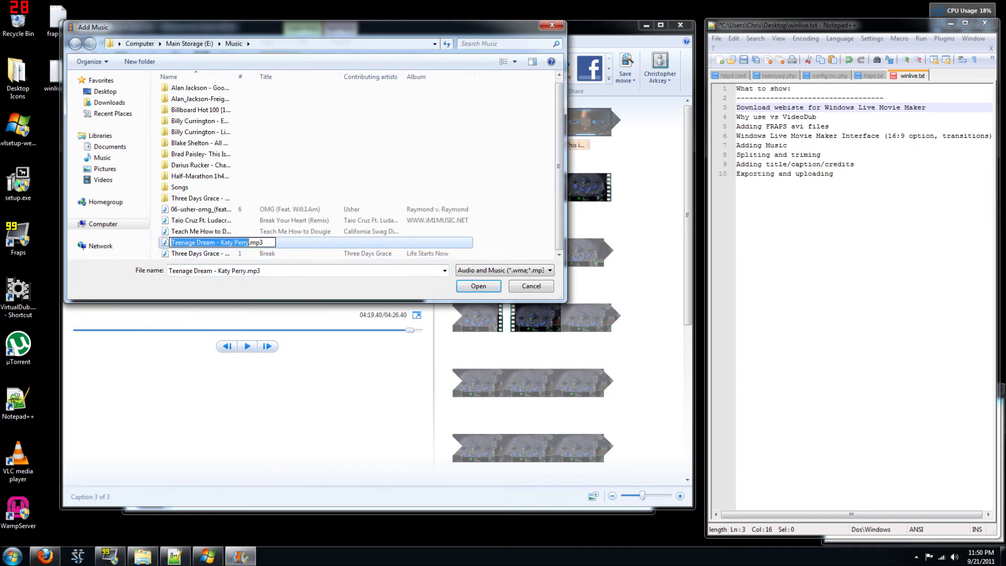
click(477, 286)
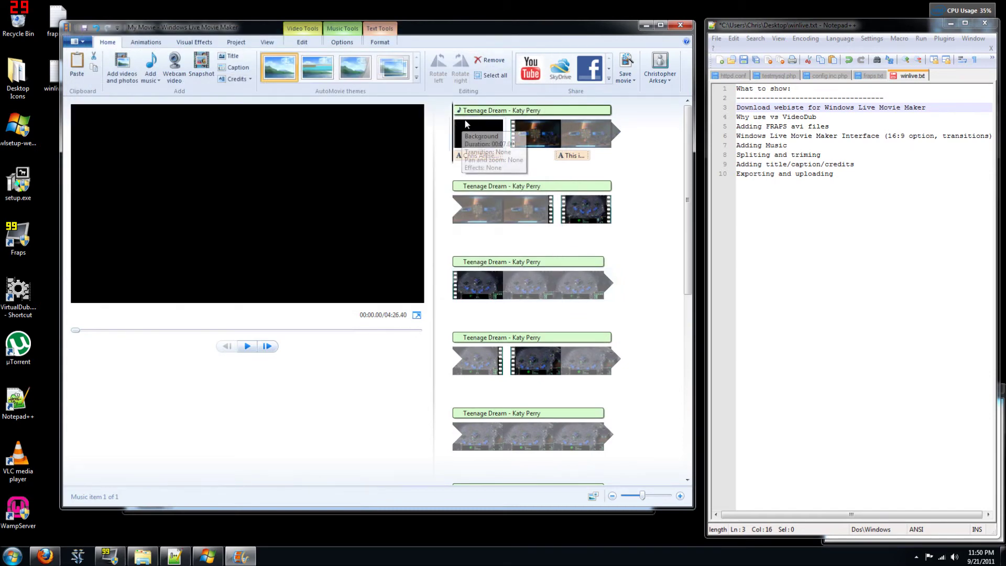
drag(688, 125, 705, 316)
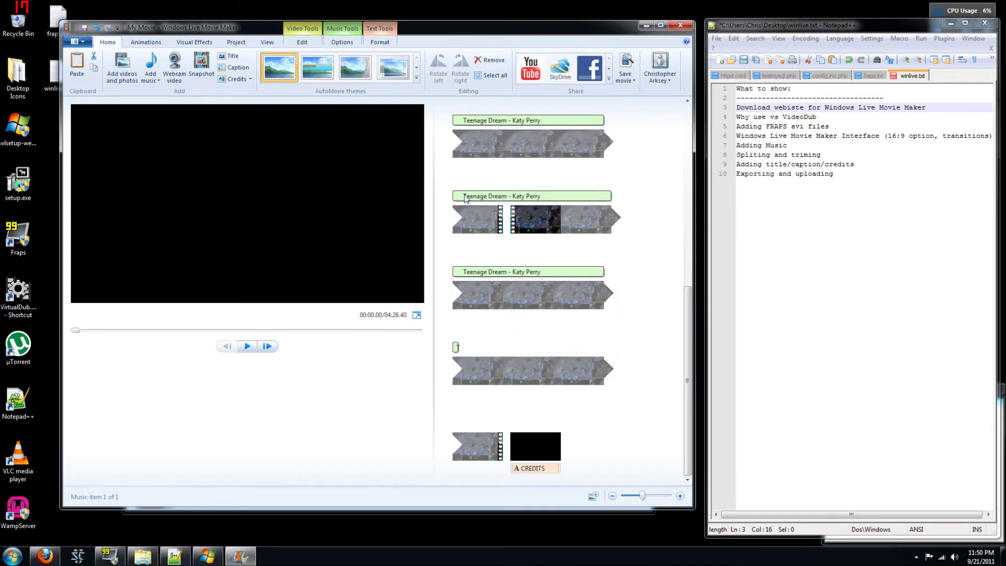
drag(688, 382, 693, 144)
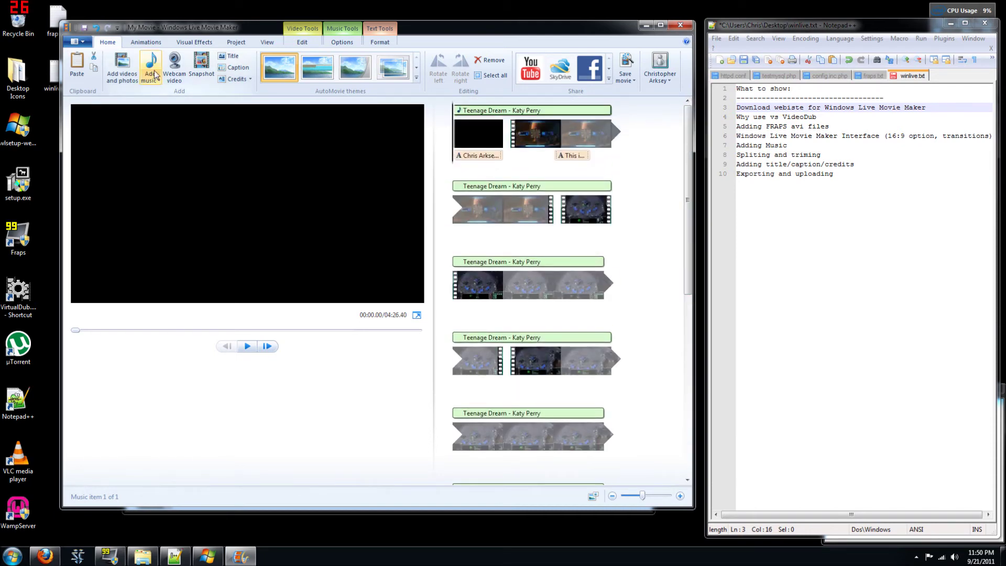
Look through the Animations, Visual Effects, Project, View, Edit, Options and Format tabs, then return to Home
click(149, 45)
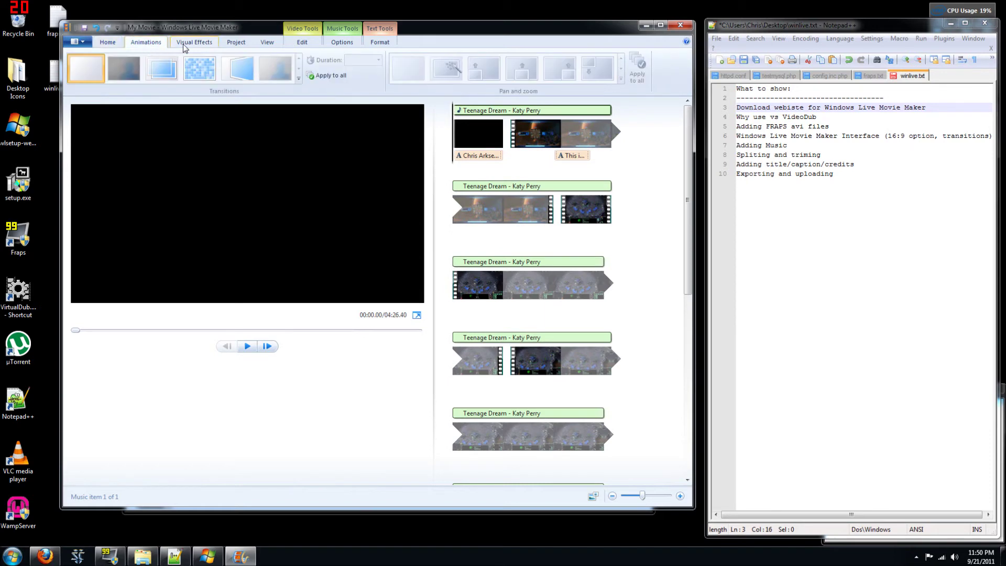
click(183, 44)
click(237, 42)
click(274, 44)
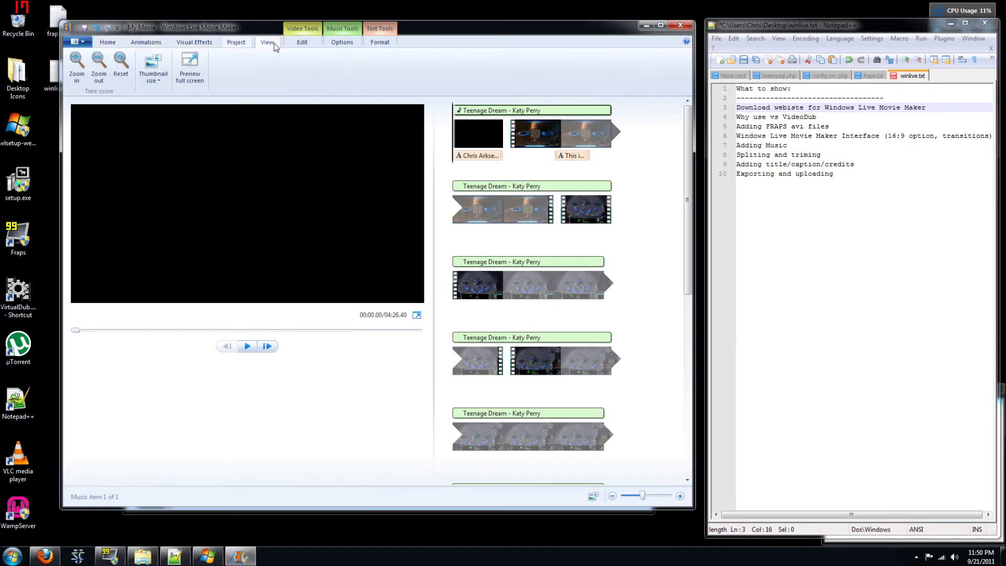
click(303, 46)
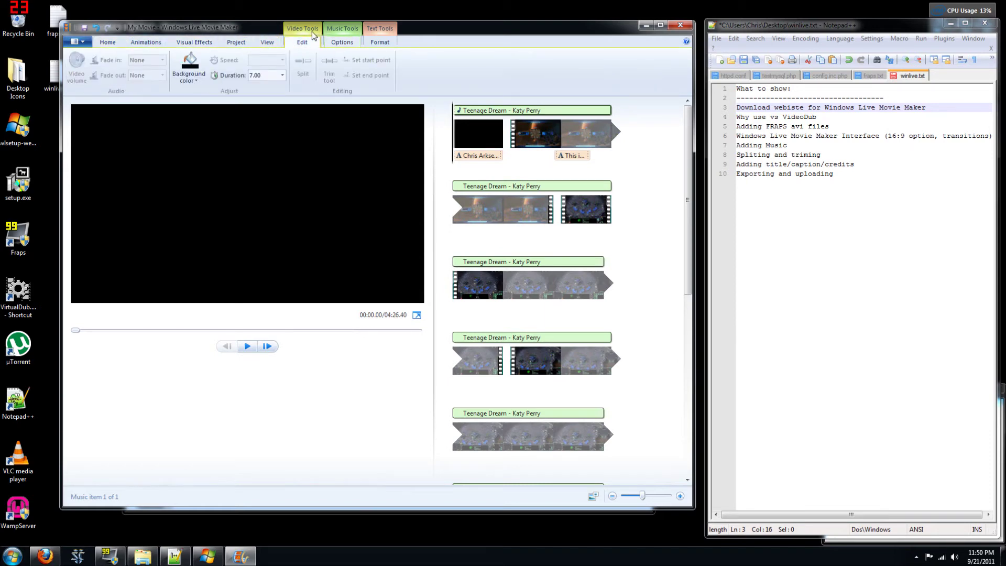
click(342, 46)
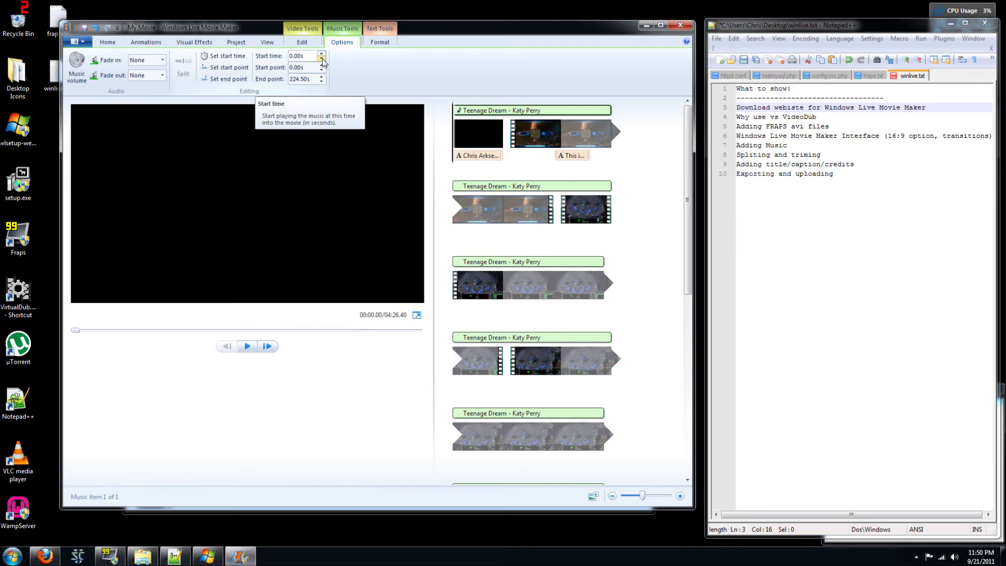
click(380, 44)
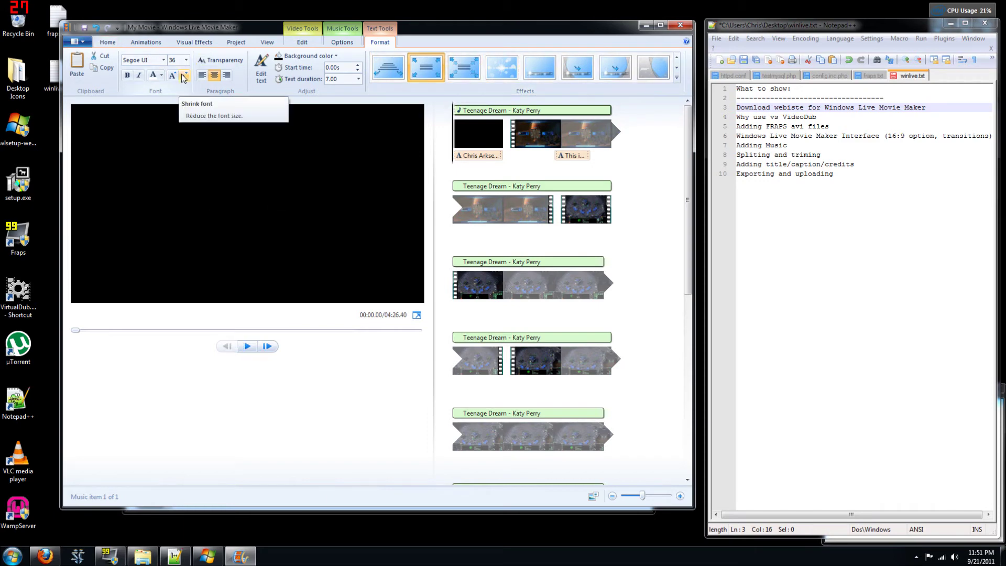
click(110, 44)
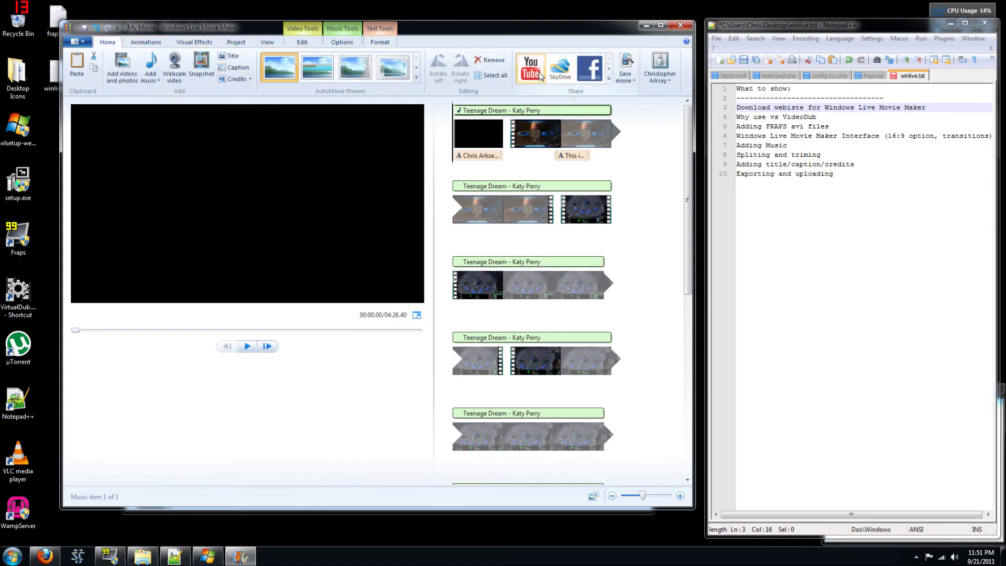
click(627, 81)
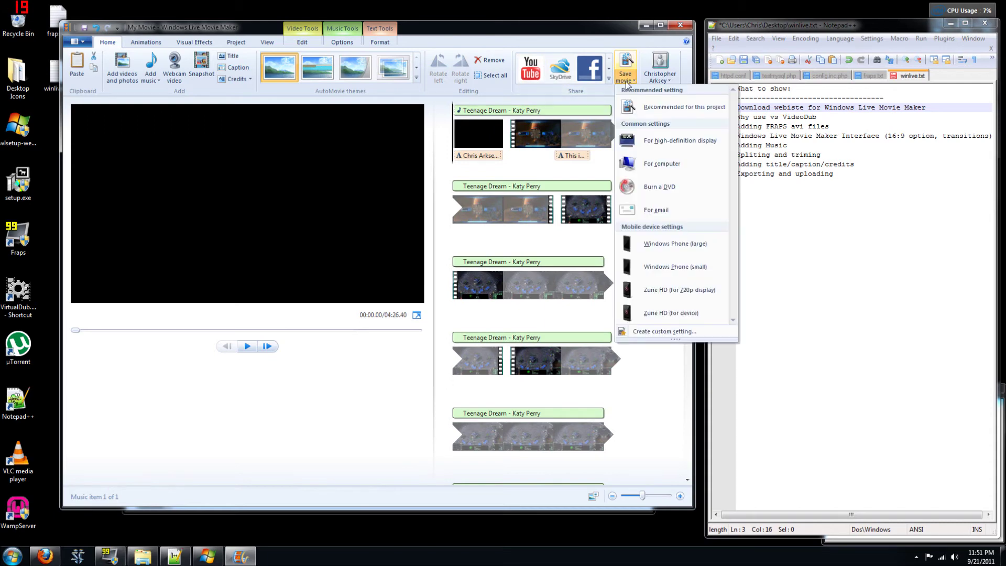
click(670, 144)
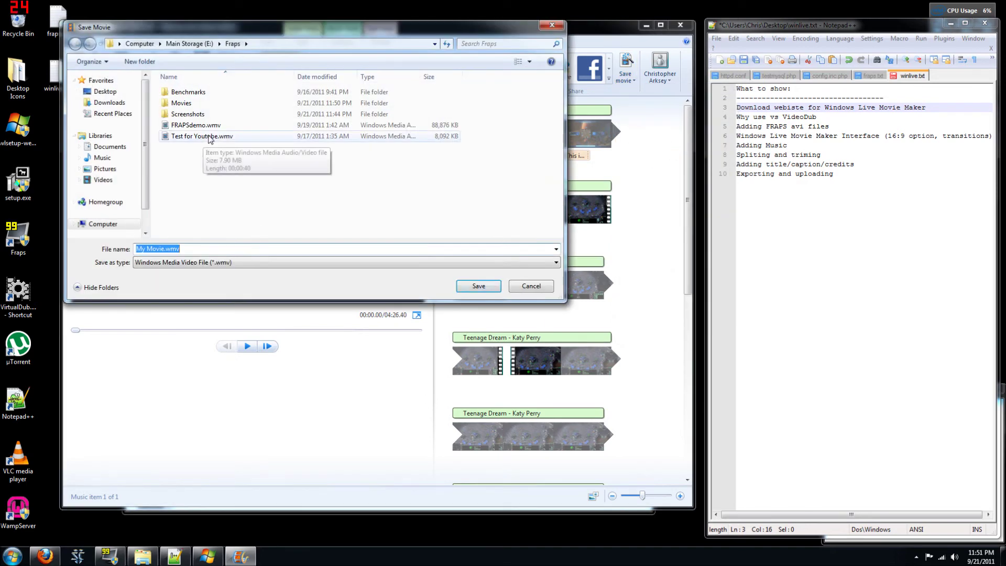
click(202, 126)
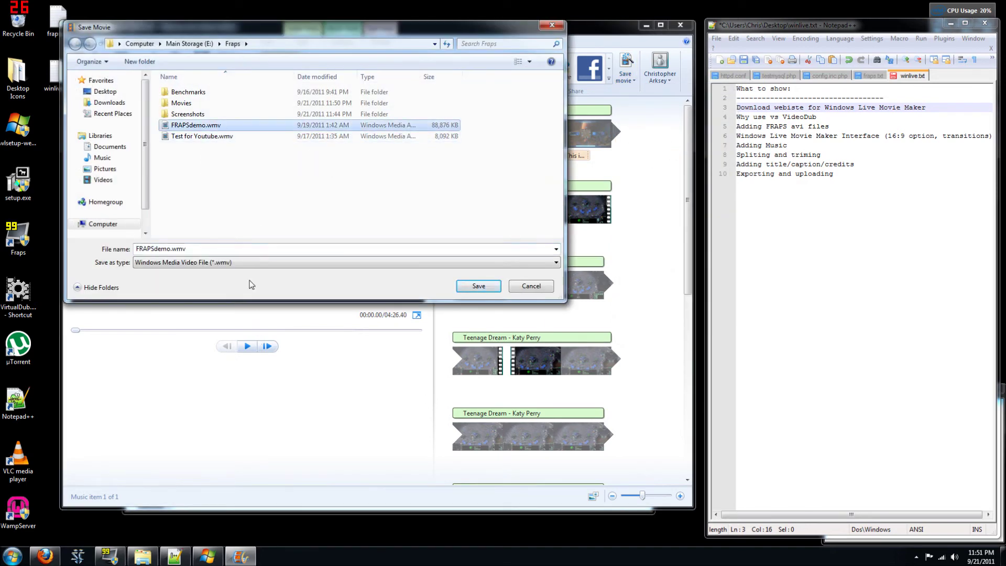
click(216, 137)
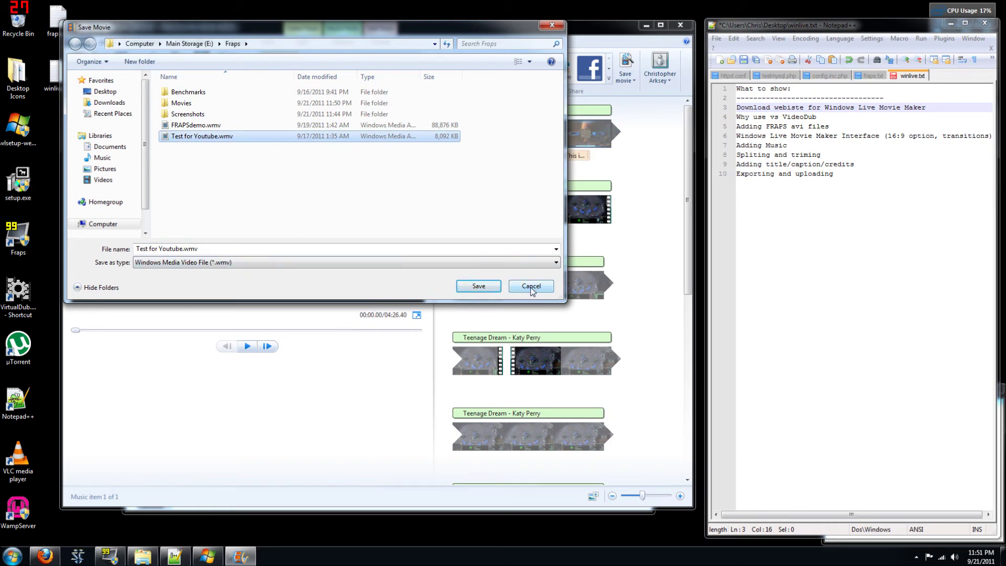
click(432, 127)
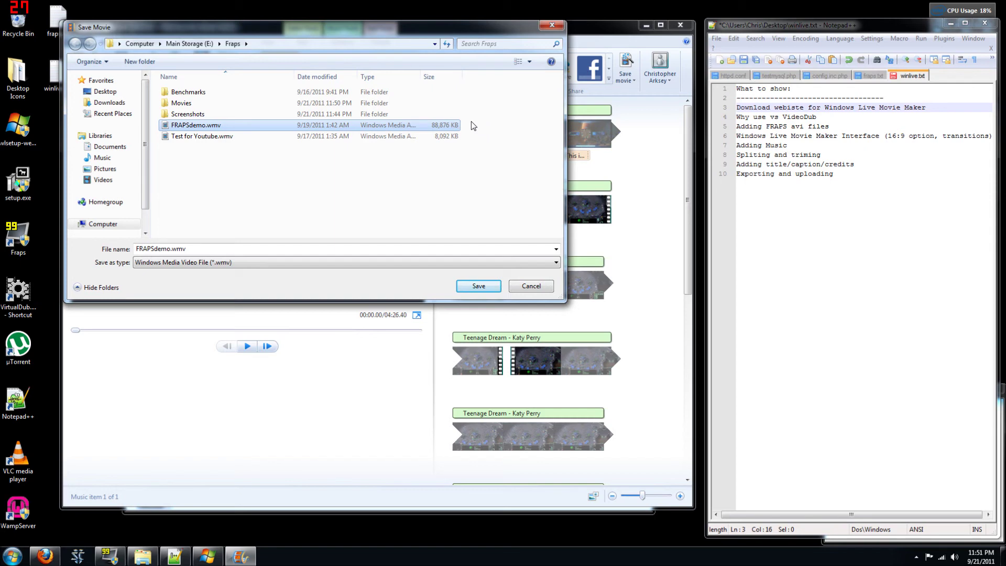
click(530, 286)
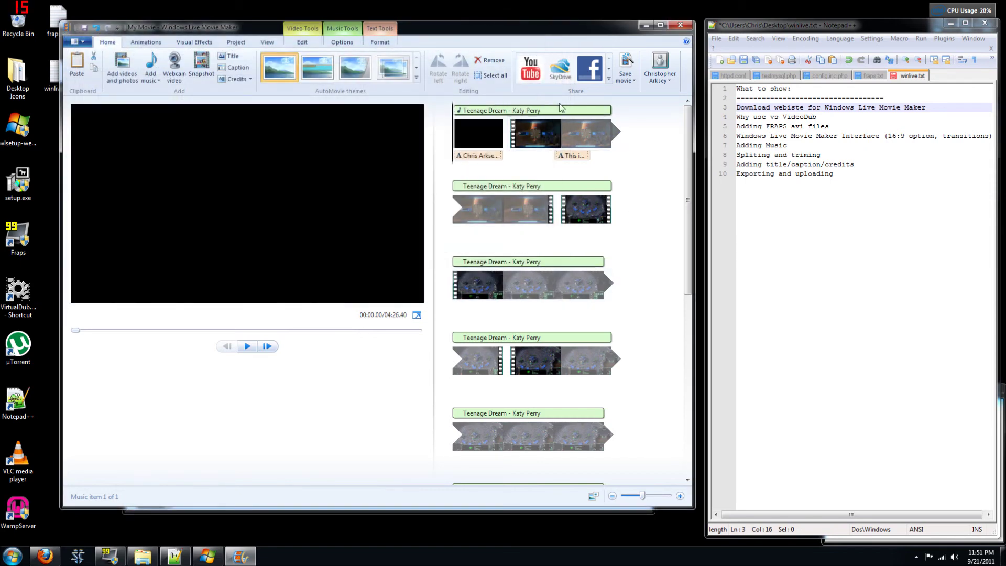
Publish to YouTube at 1920 x 1080 and sign in with the account password
click(531, 79)
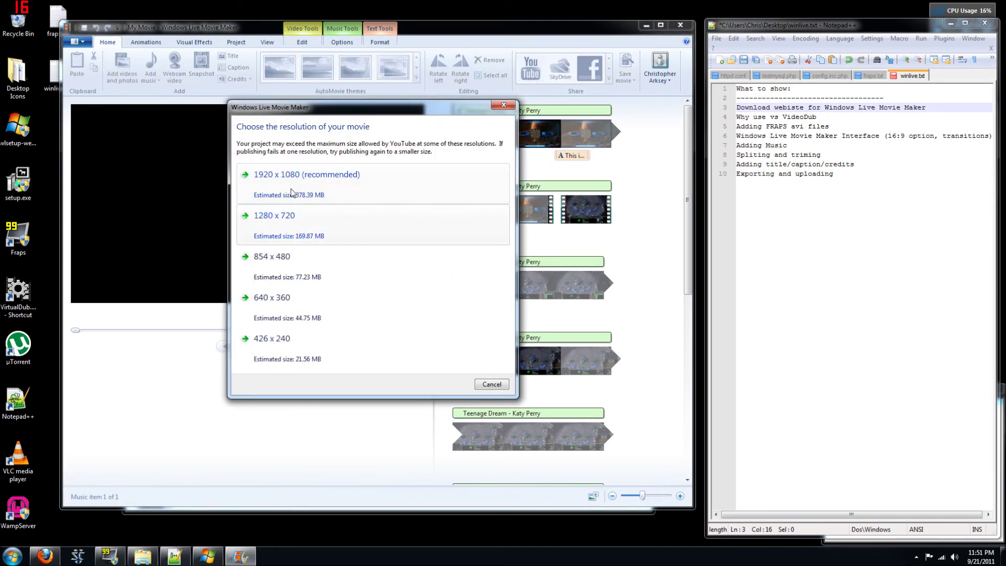
click(293, 182)
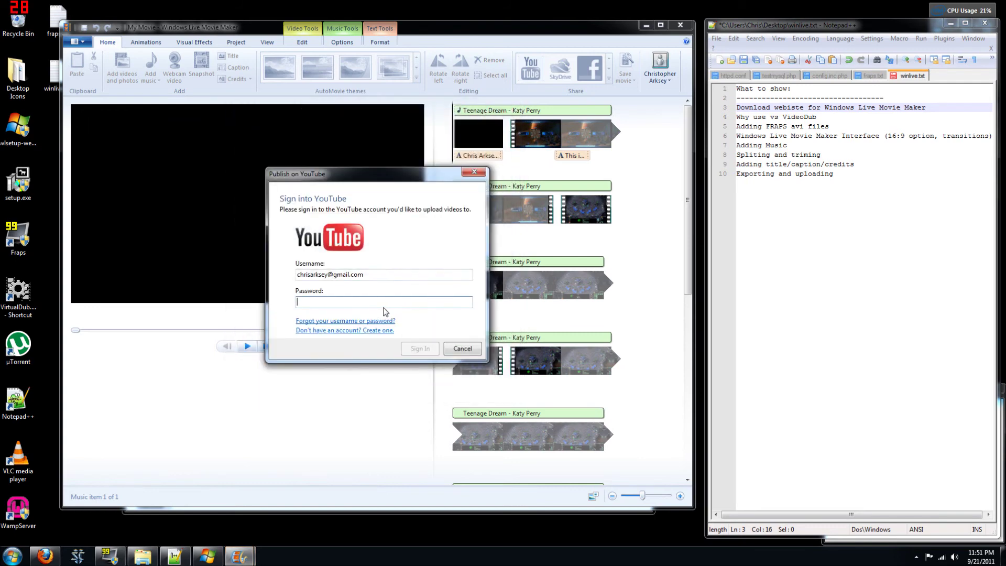
text(*****)
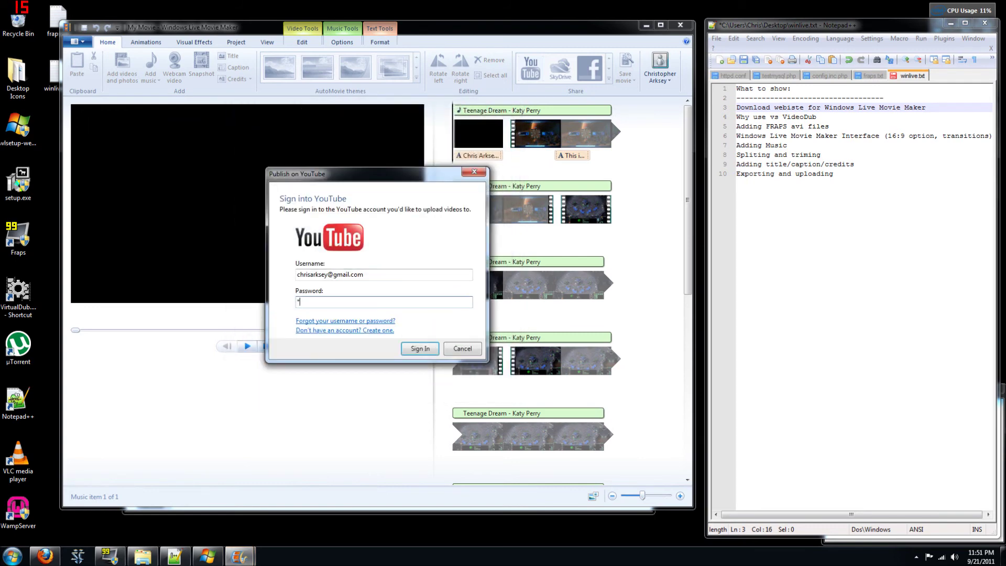
text(******)
key(Return)
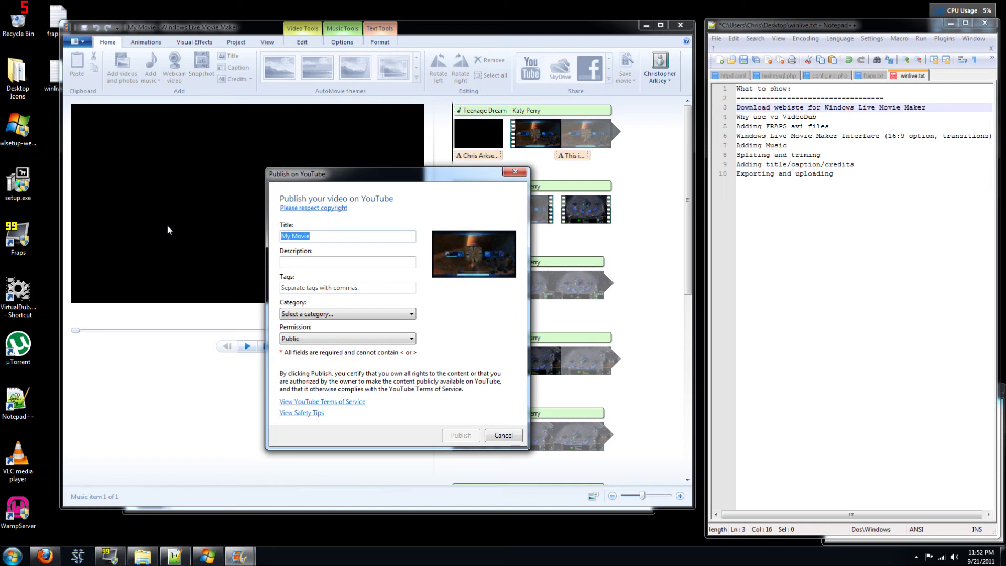
Set the YouTube title 'My Sc2 Movie', description 'Replay', tag 'sc2' and category Gaming
key(Tab)
key(shift+Tab)
text(My Sc2 M)
key(Tab)
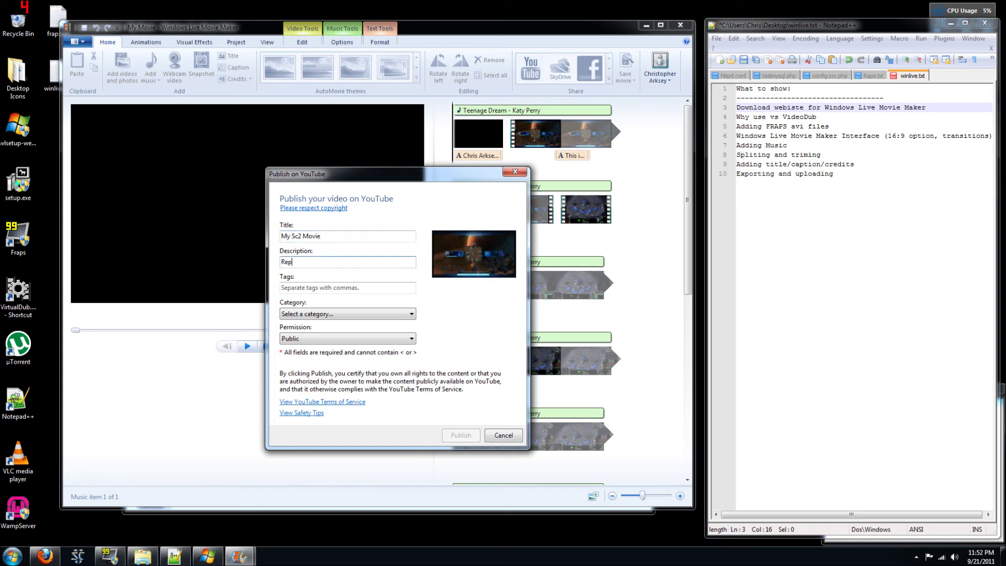
key(Tab)
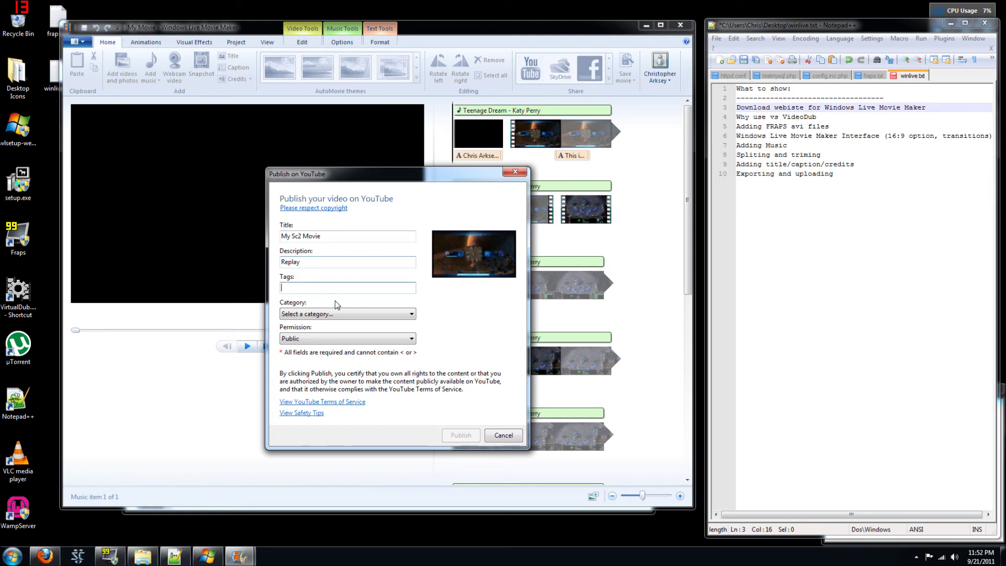
text(sc2)
click(355, 316)
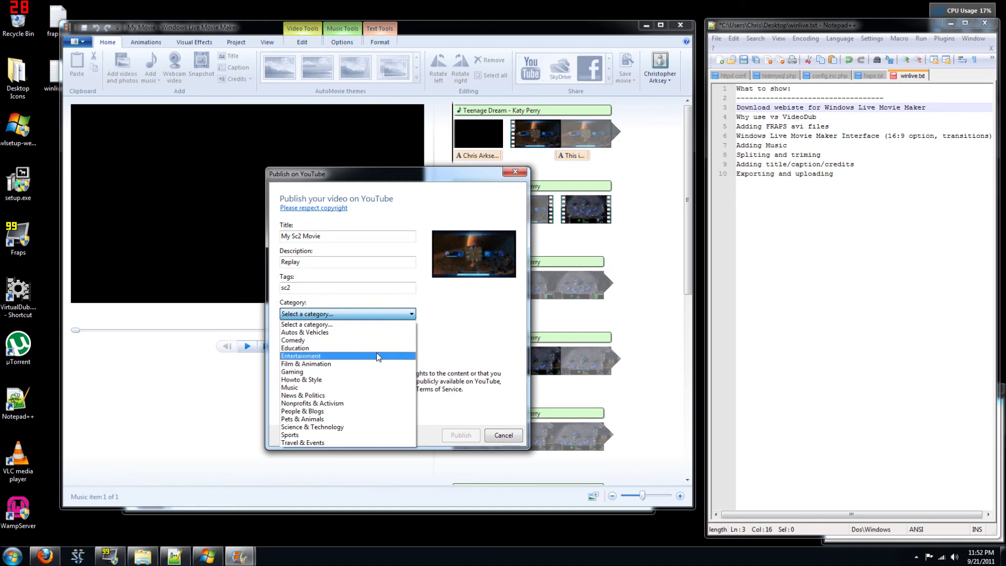
click(370, 371)
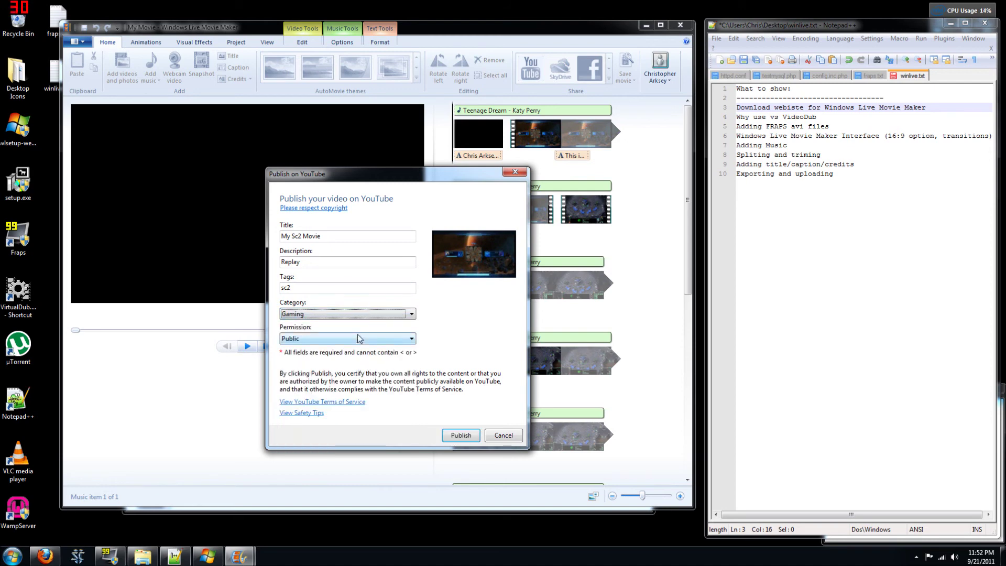
Start publishing to YouTube, then cancel the save at 7% and confirm
click(461, 436)
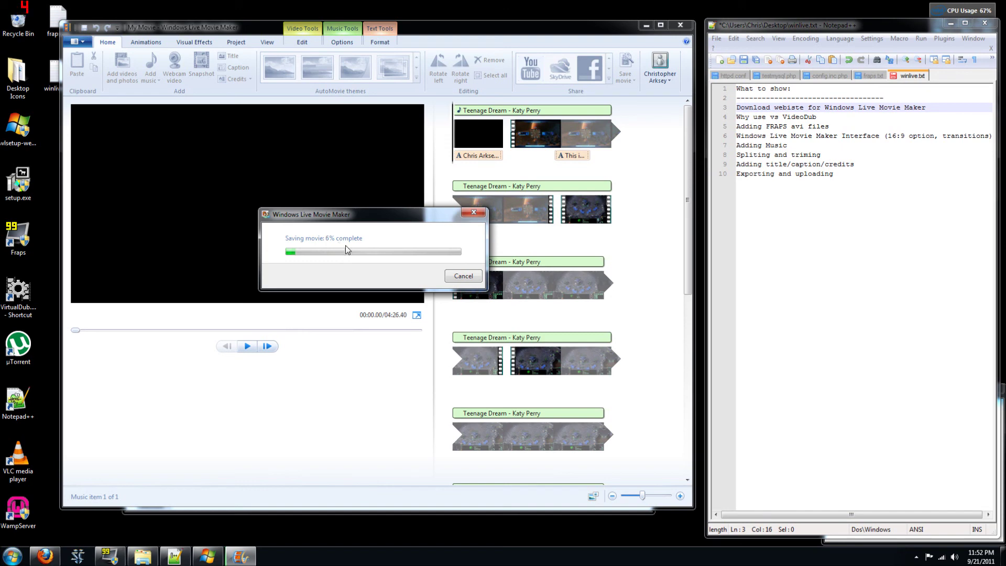
click(453, 281)
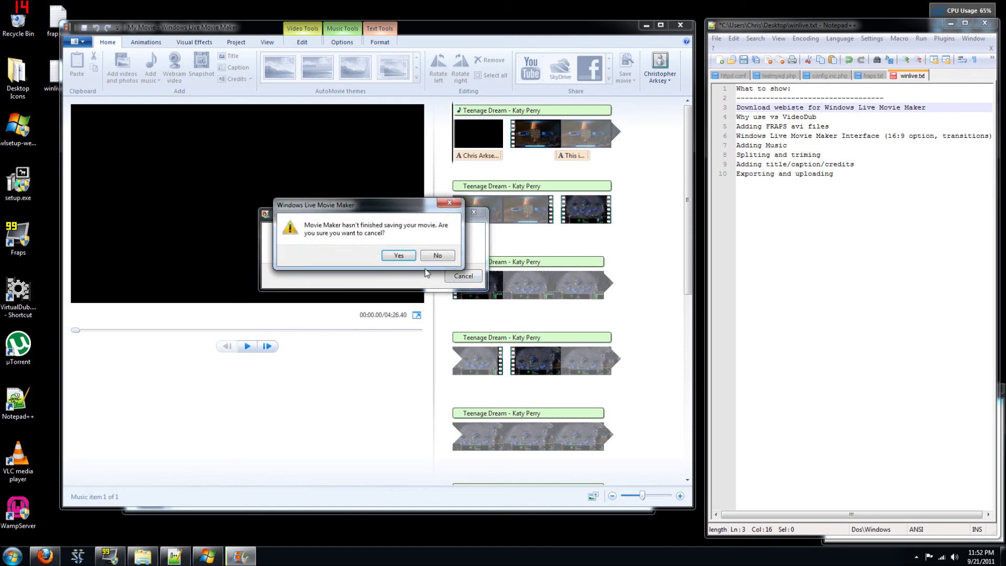
click(398, 256)
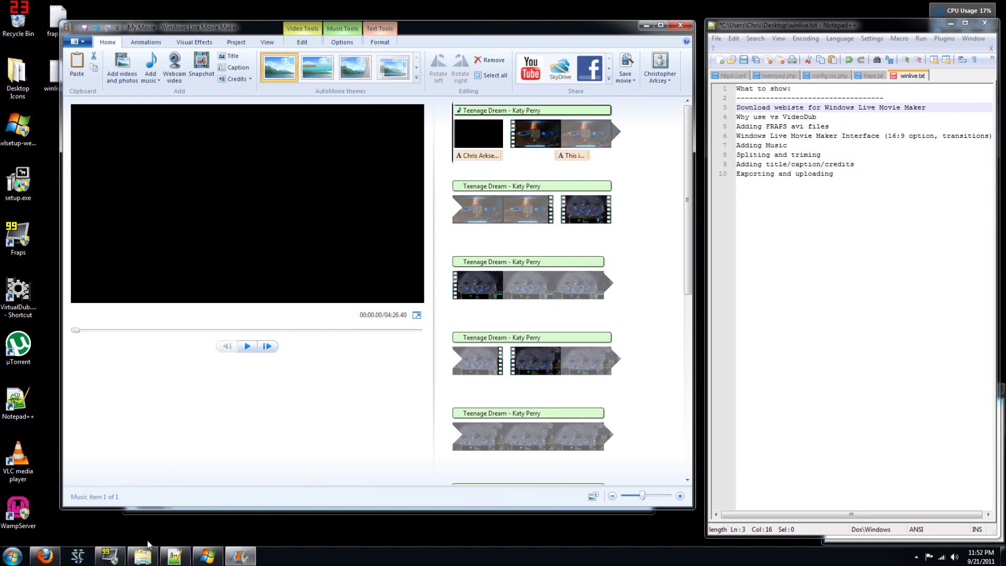
Bring up YouTube's upload page in Firefox and dismiss the file picker without choosing a video
click(46, 562)
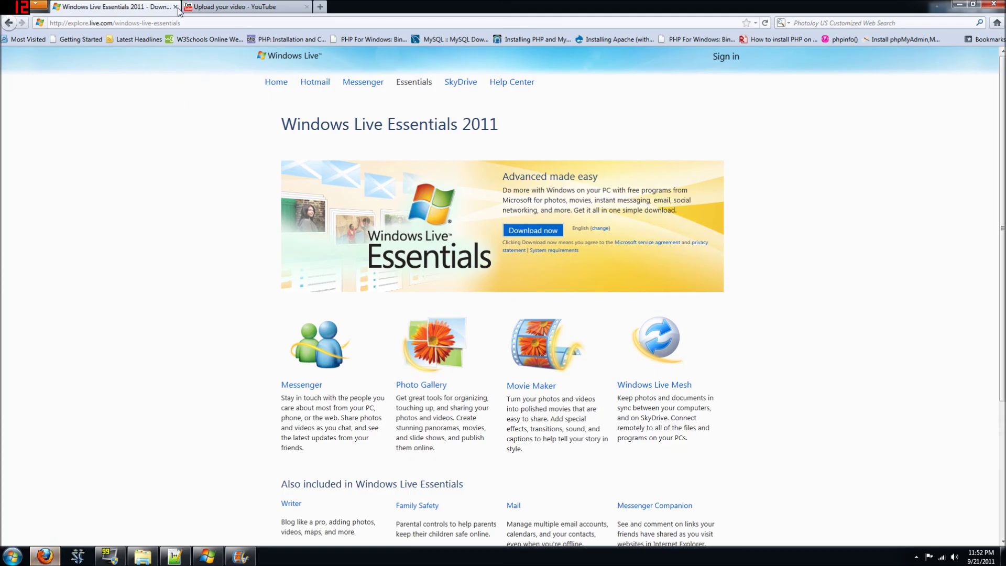
click(220, 10)
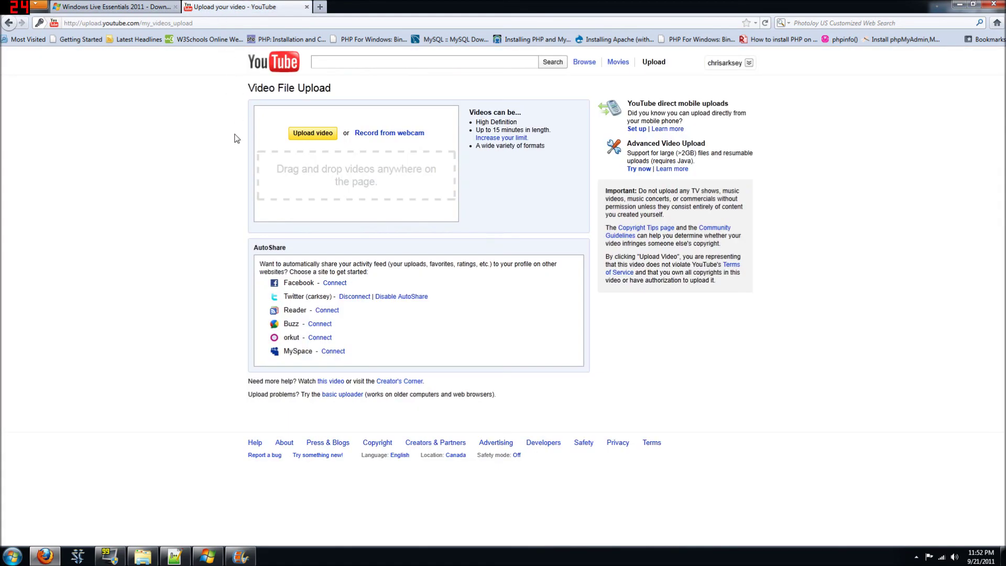
click(312, 134)
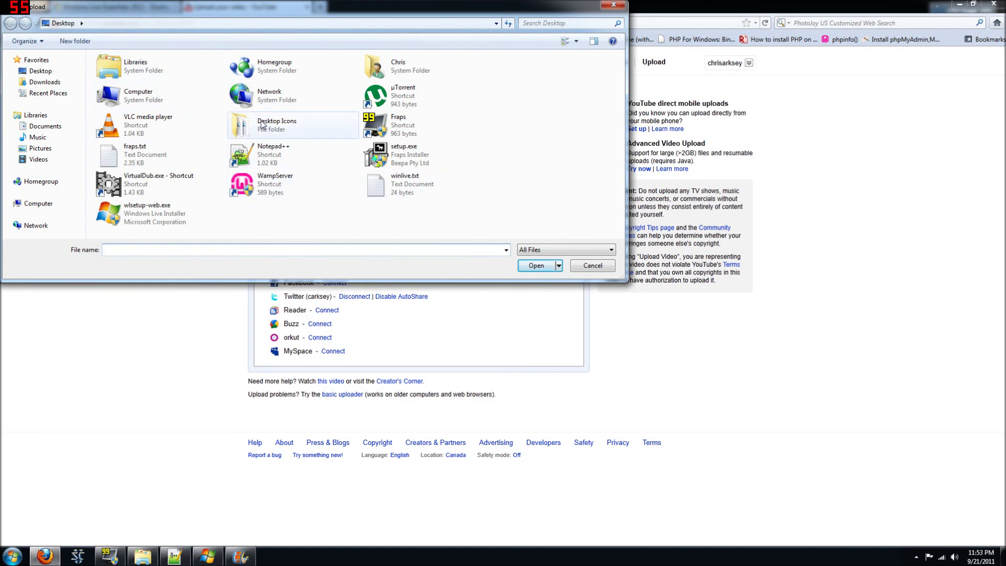
click(593, 268)
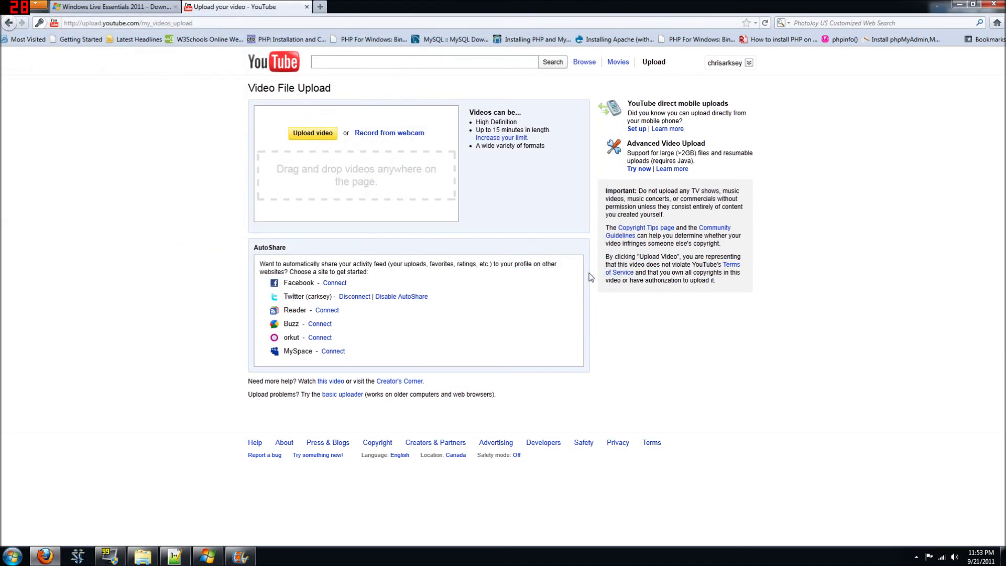